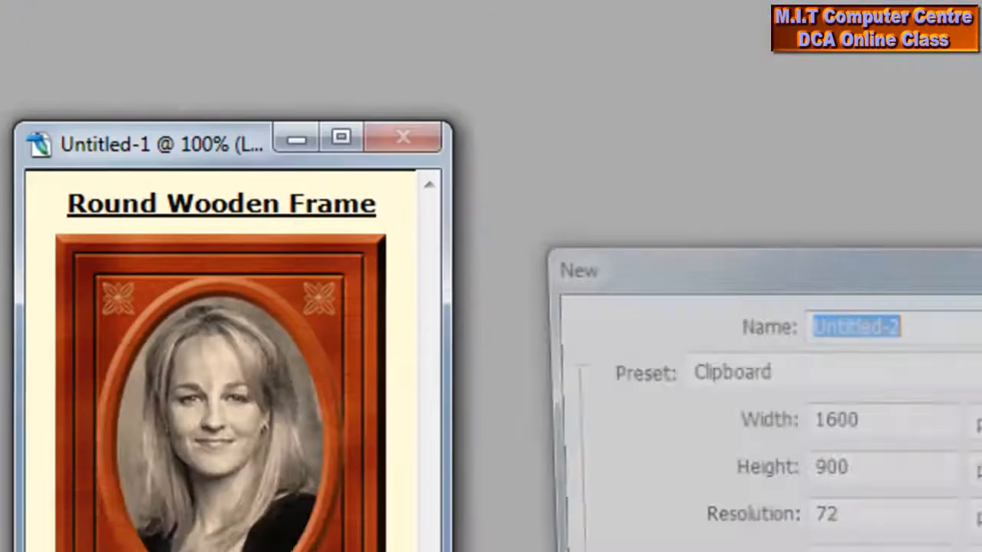
- Create a new blank document using the 640 x 480 preset
click(300, 155)
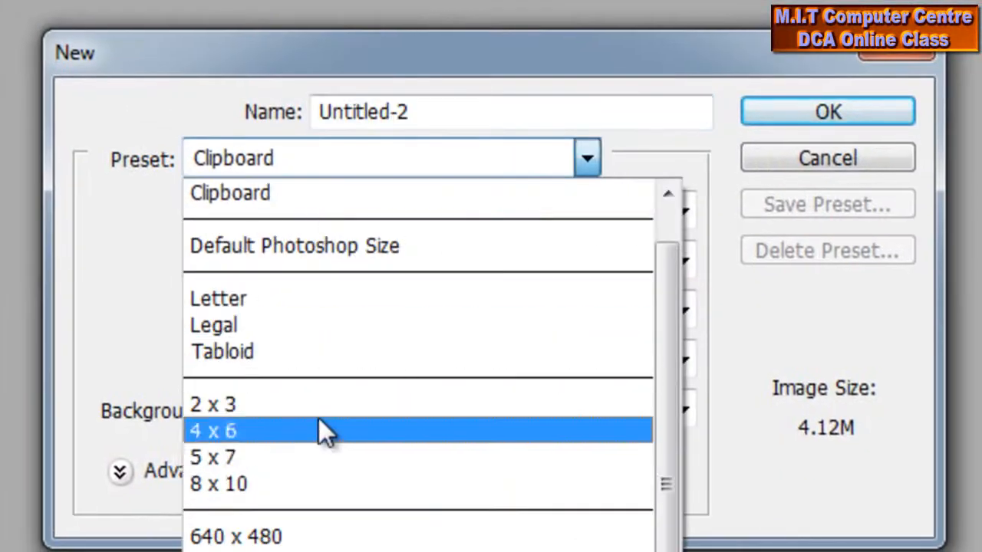
click(324, 535)
click(774, 124)
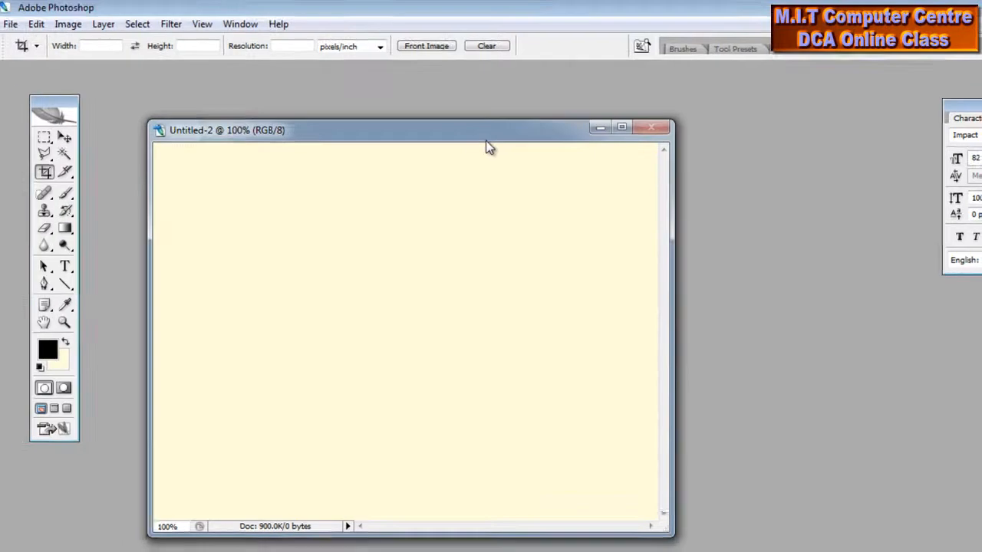
- Arrange the blank document window beside the Round Wooden Frame reference image so both are fully visible
drag(485, 142, 732, 182)
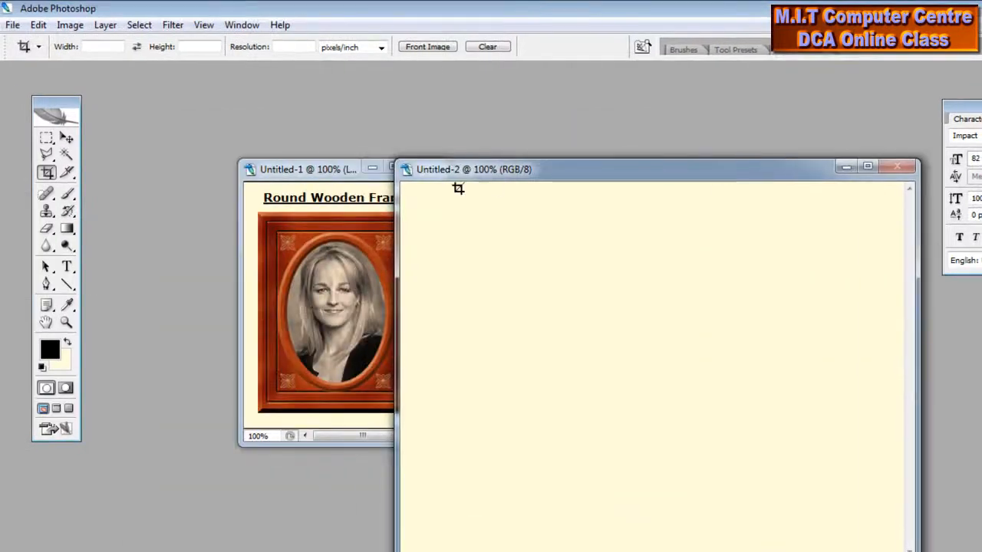
drag(344, 169, 197, 147)
drag(467, 174, 380, 146)
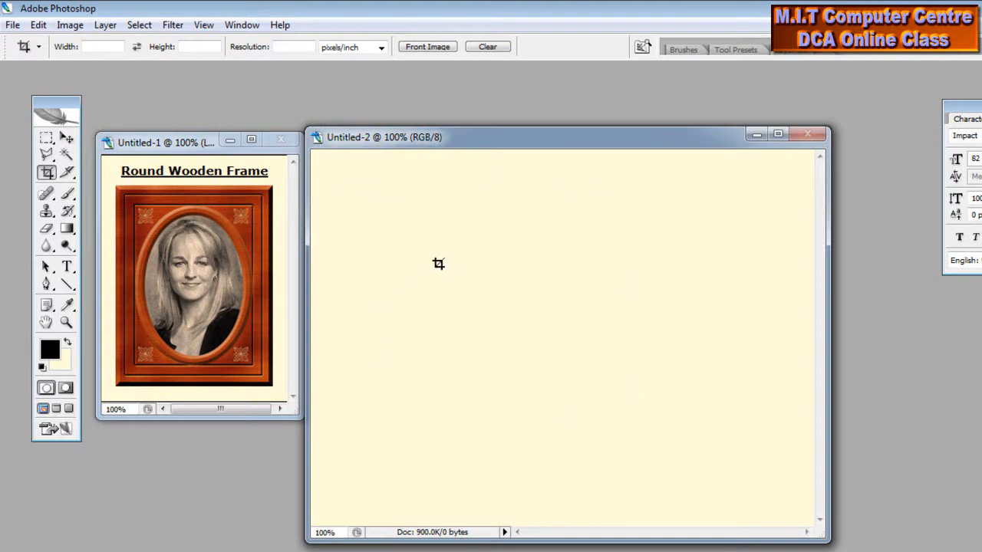
drag(489, 141, 496, 148)
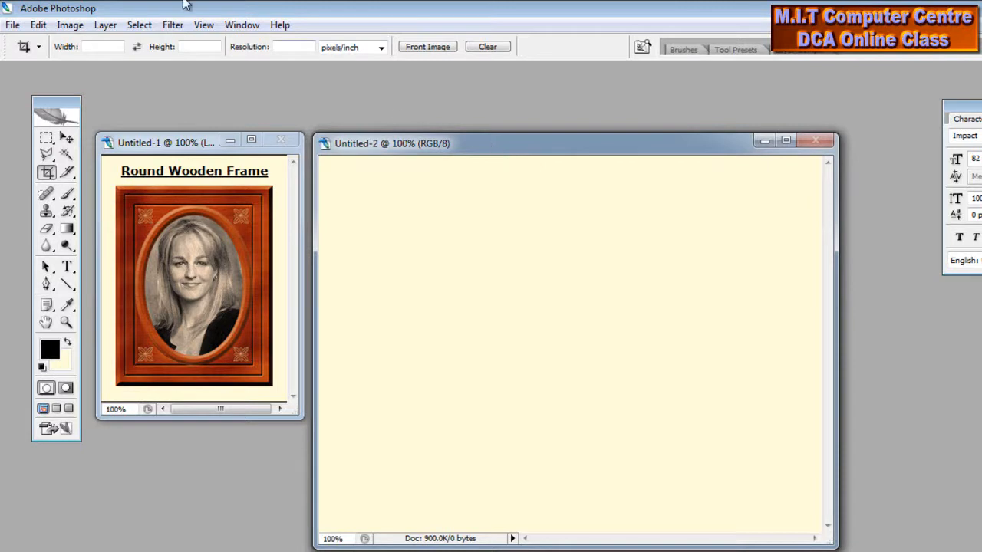
- Show the grid on the blank document
click(203, 25)
mouse_move(288, 243)
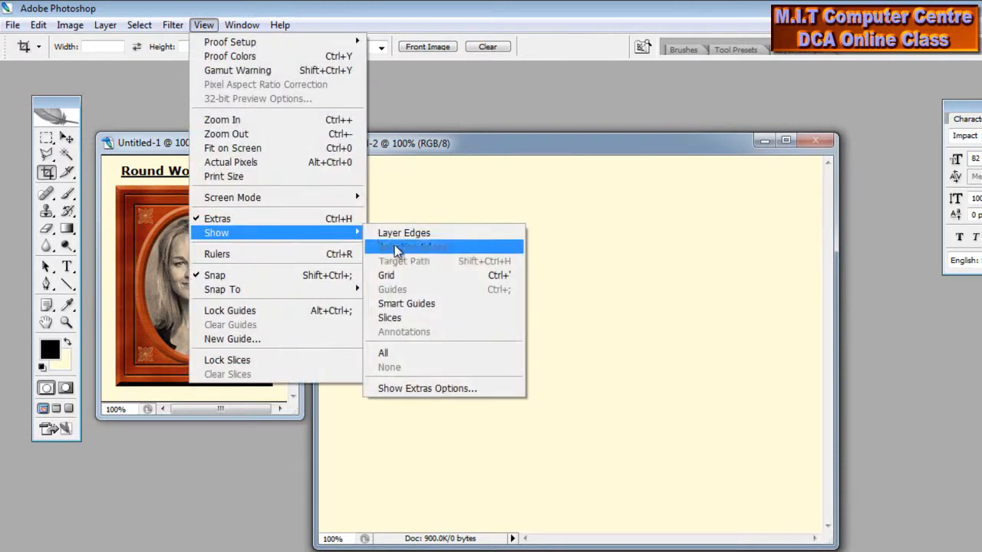
click(427, 273)
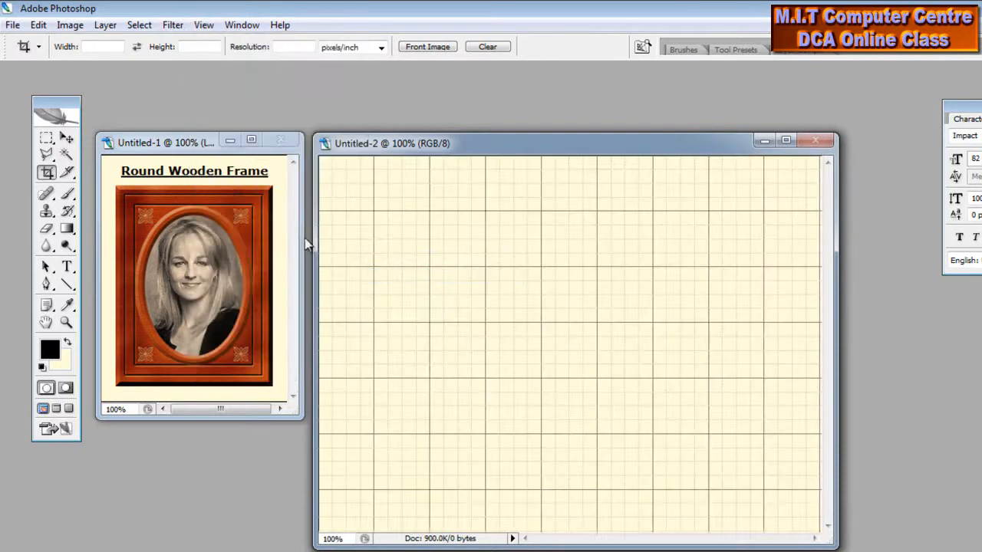
- Draw a rectangular marquee selection about 3.5 major grid squares wide and 4.5 high near the middle of the canvas
click(47, 140)
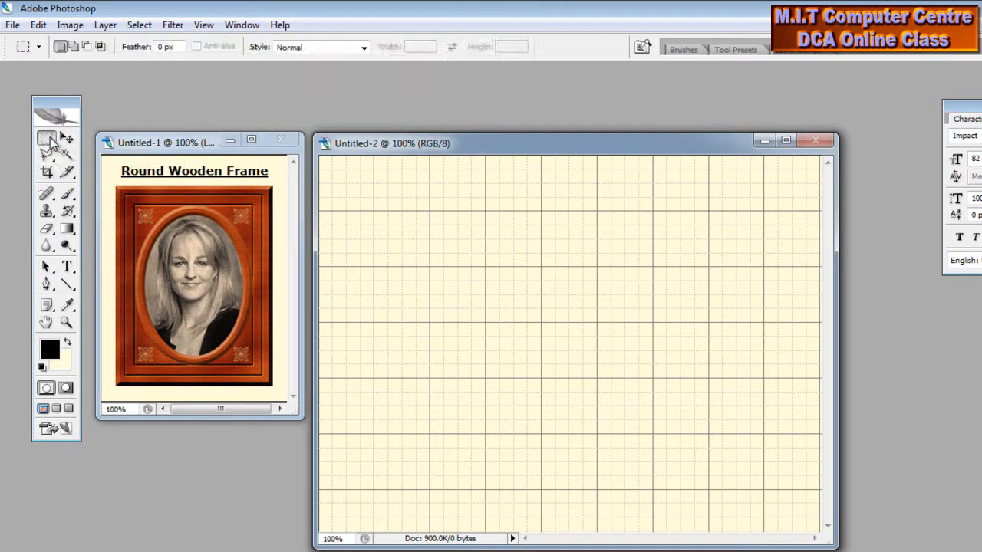
right_click(50, 141)
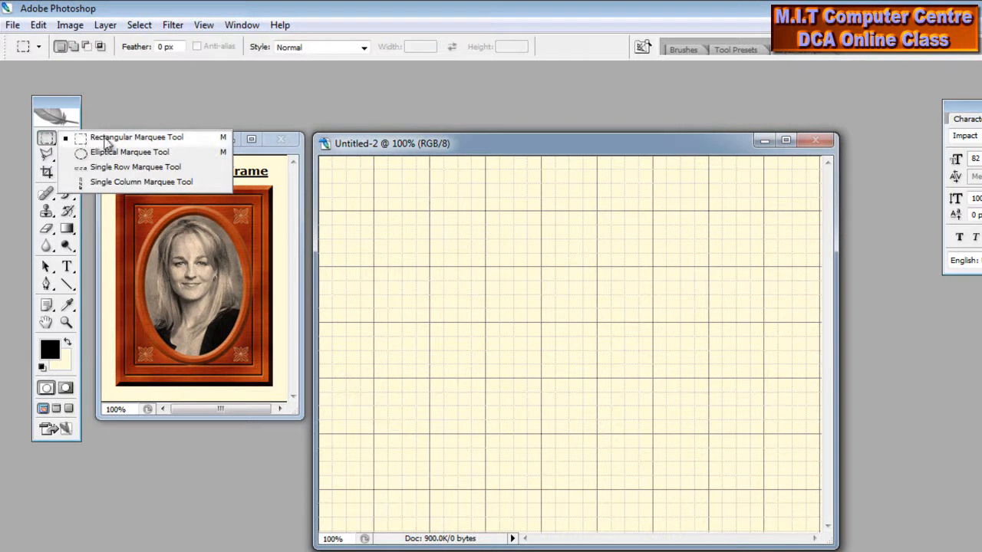
click(413, 145)
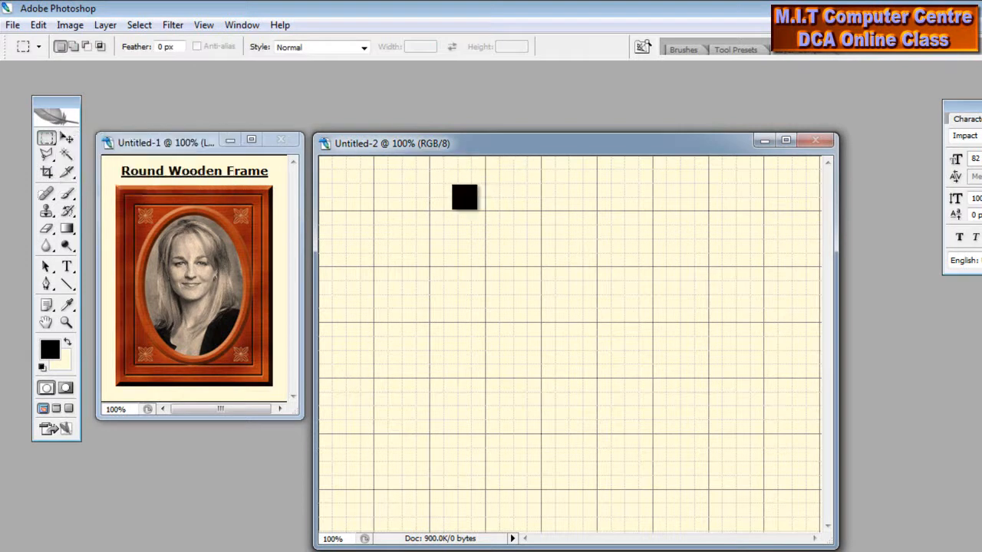
drag(471, 198, 657, 415)
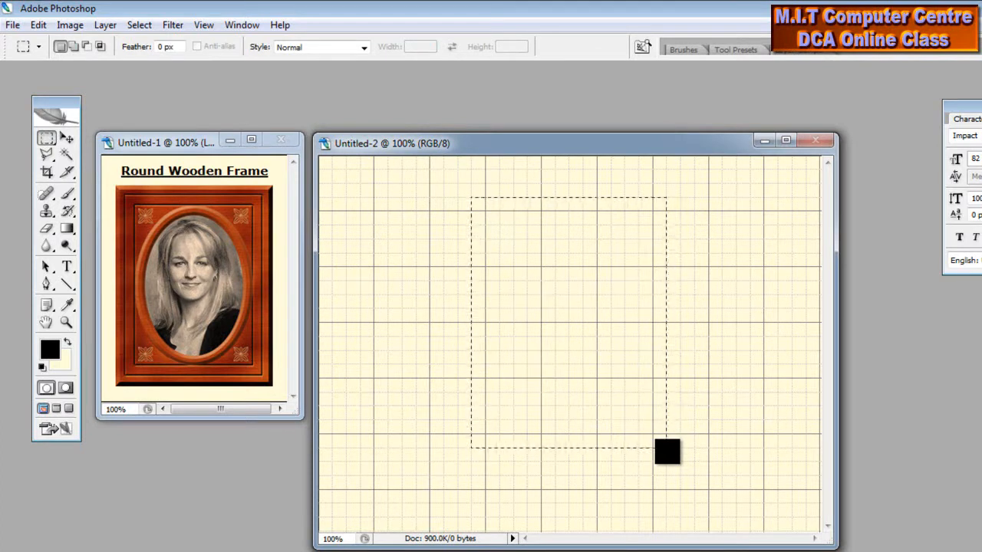
mouse_move(499, 147)
mouse_down()
mouse_move(530, 147)
mouse_move(498, 147)
mouse_up()
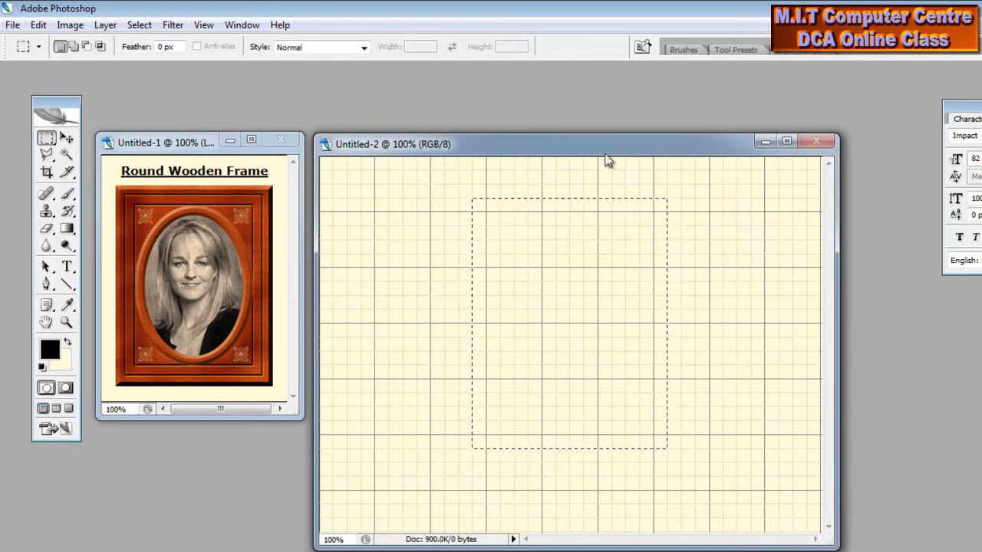
drag(613, 151, 609, 156)
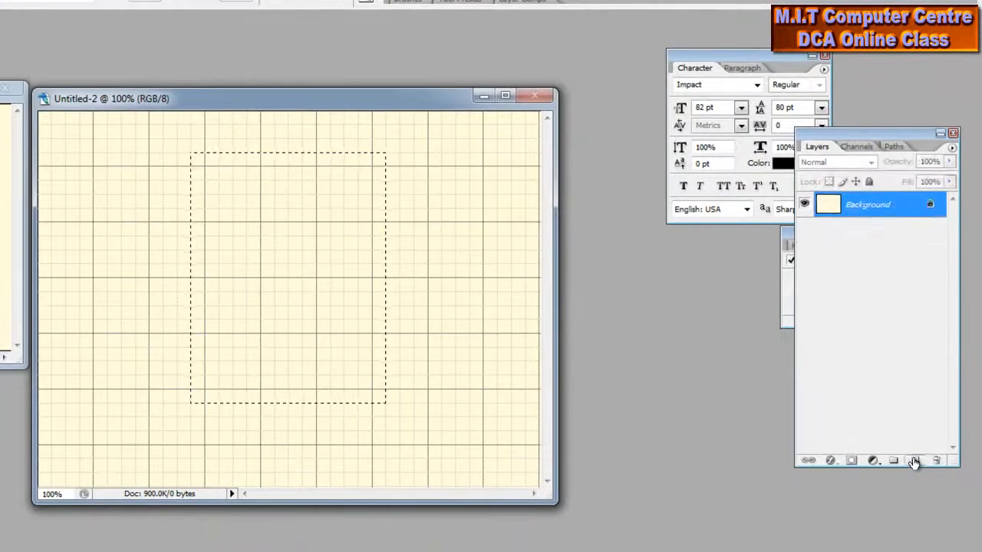
- Add a new layer and fill the rectangular selection with green 11a422
click(911, 460)
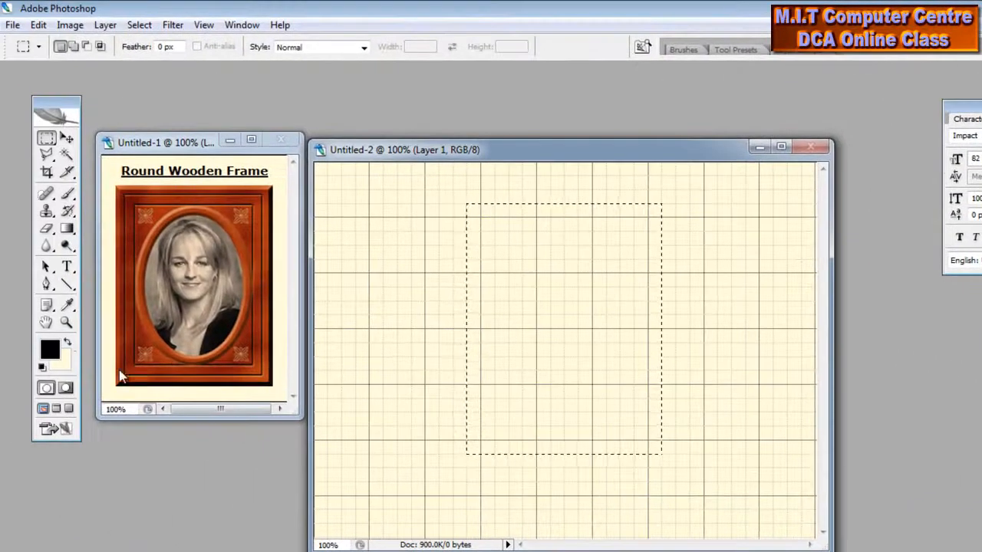
click(10, 342)
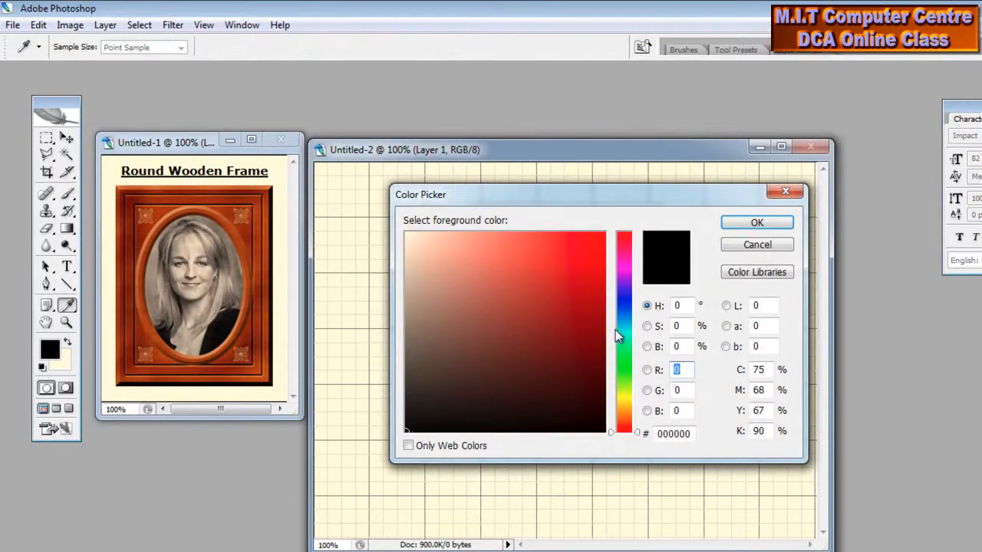
click(583, 291)
click(597, 303)
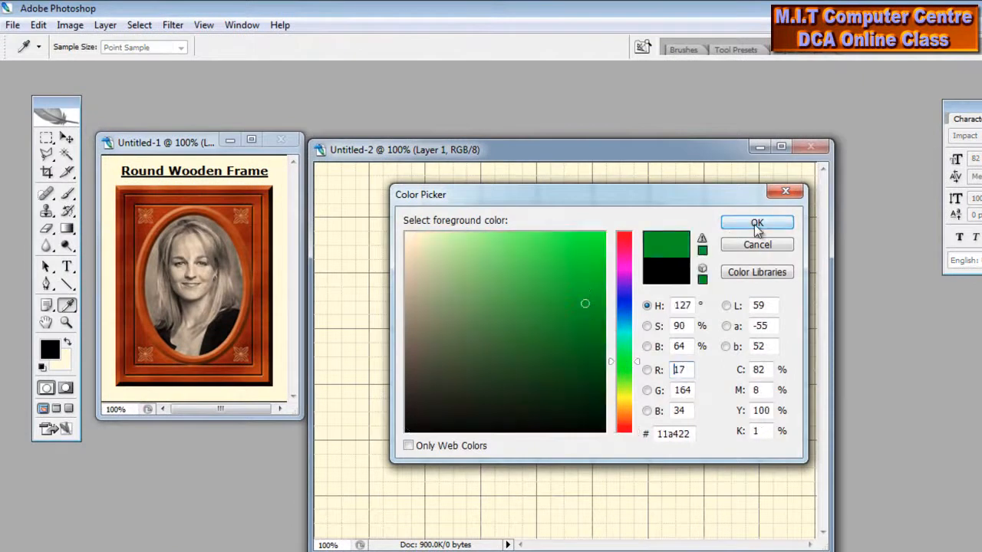
click(757, 222)
key(alt)
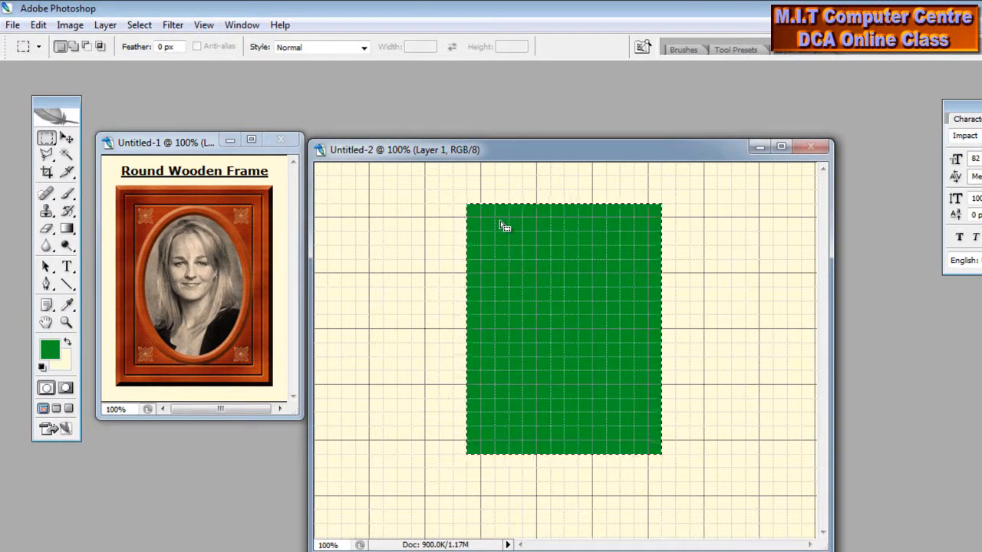
- Clear the interior of the green rectangle with an inset rectangular selection, leaving a border one small grid square wide
key(ctrl+d)
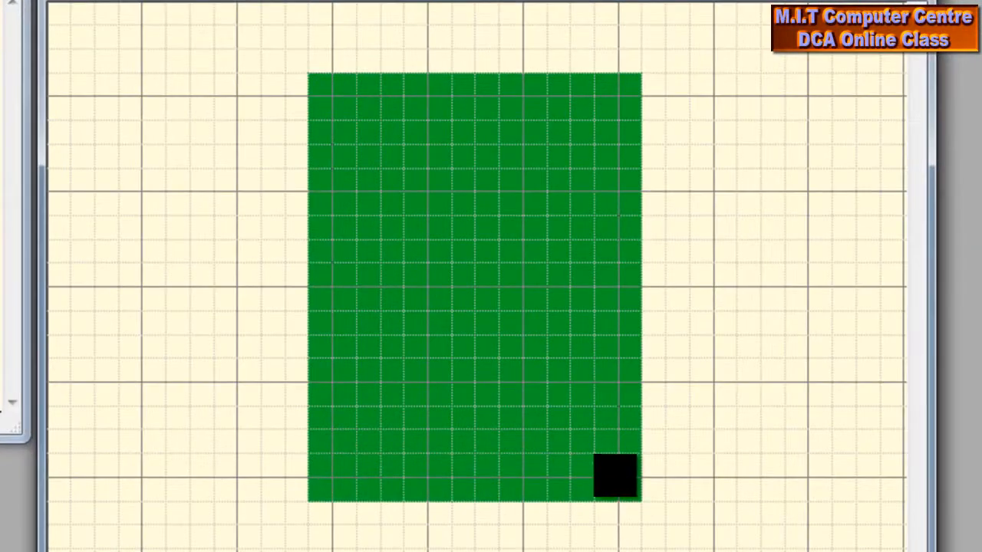
drag(615, 475, 618, 477)
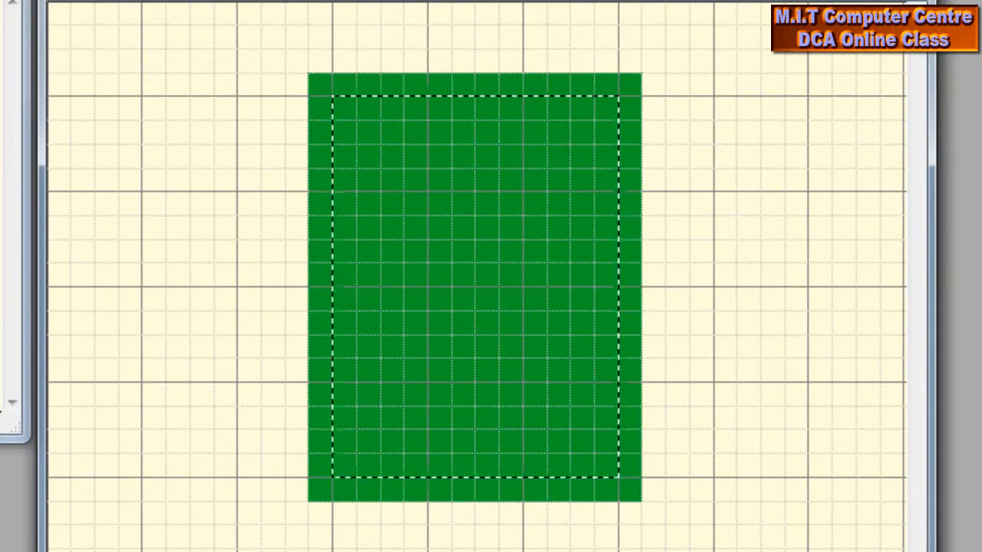
key(Delete)
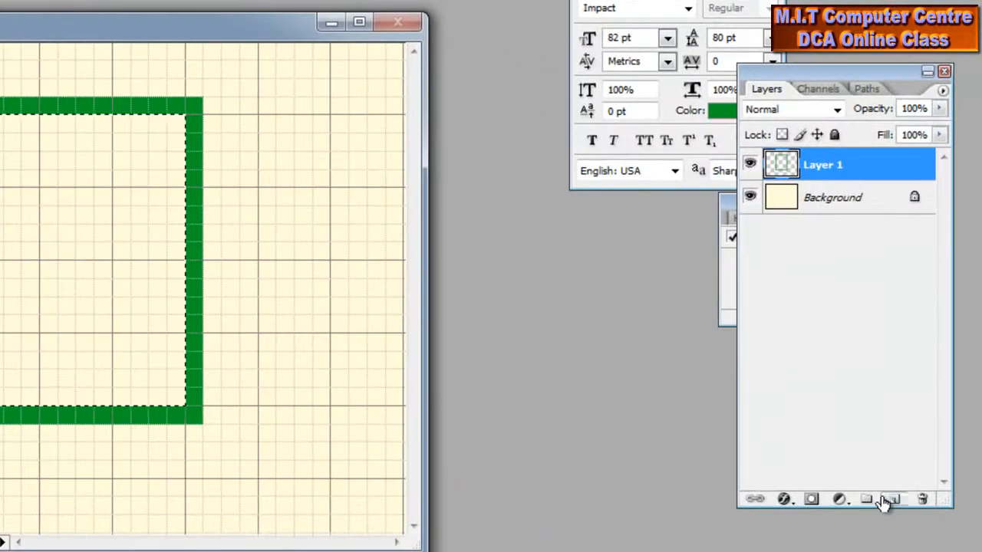
- Add a new layer and fill the selection inside the green border with blue 0c80d1
click(892, 499)
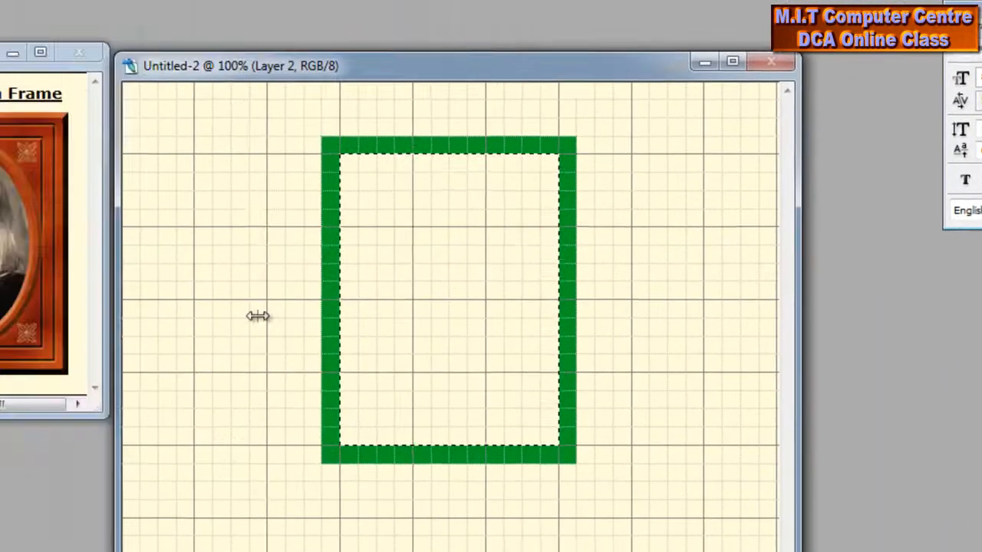
click(69, 356)
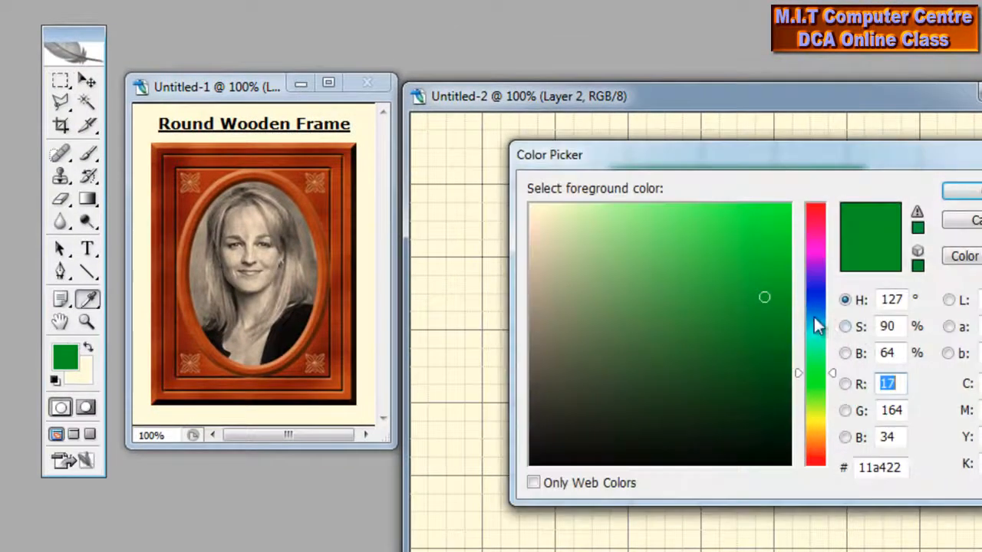
click(816, 323)
click(777, 255)
click(959, 193)
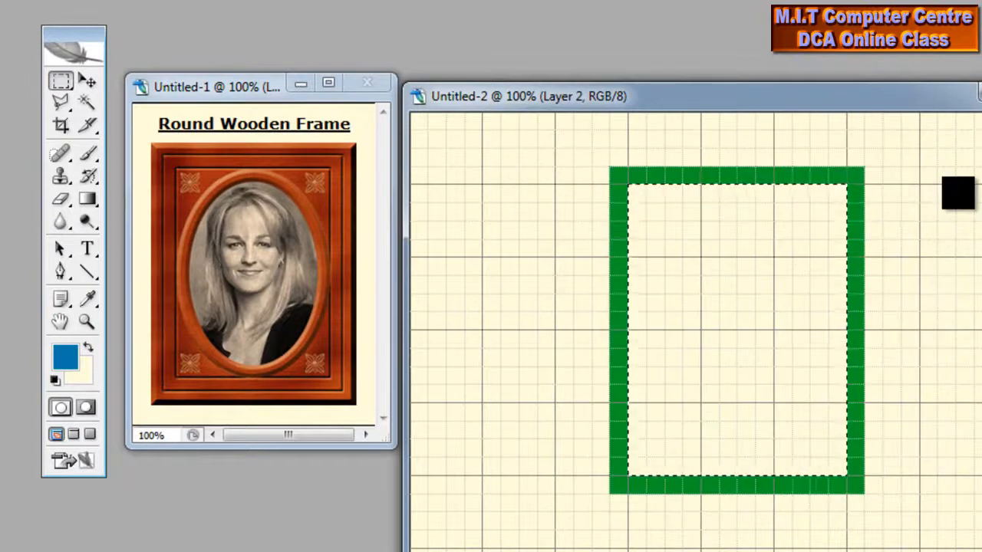
key(alt+BackSpace)
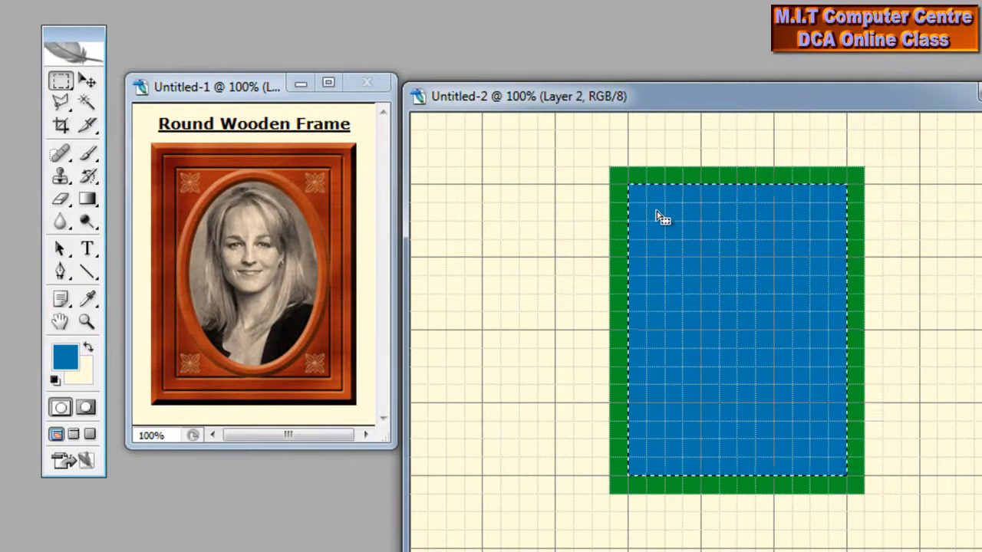
- Clear the interior of the blue rectangle with an inset rectangular selection, leaving a border one small grid square wide
key(ctrl+d)
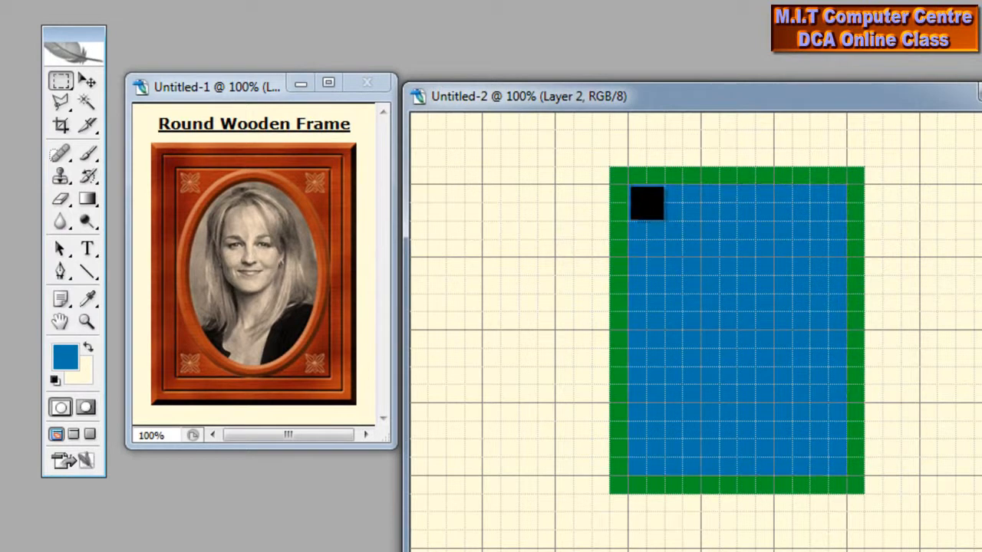
drag(644, 203, 830, 455)
drag(819, 438, 831, 457)
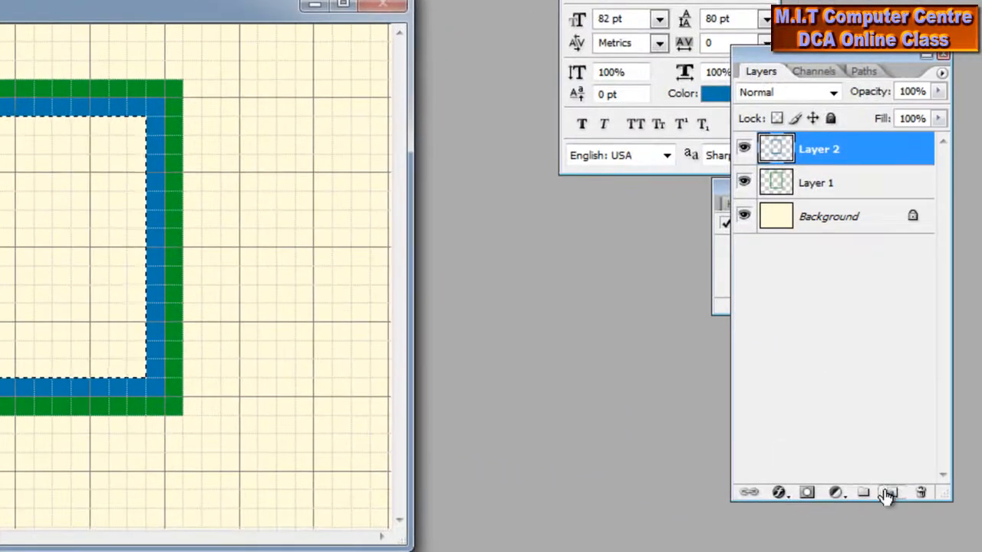
- Add a new layer and fill the selection inside the blue border with pink b50a83
click(886, 496)
click(73, 337)
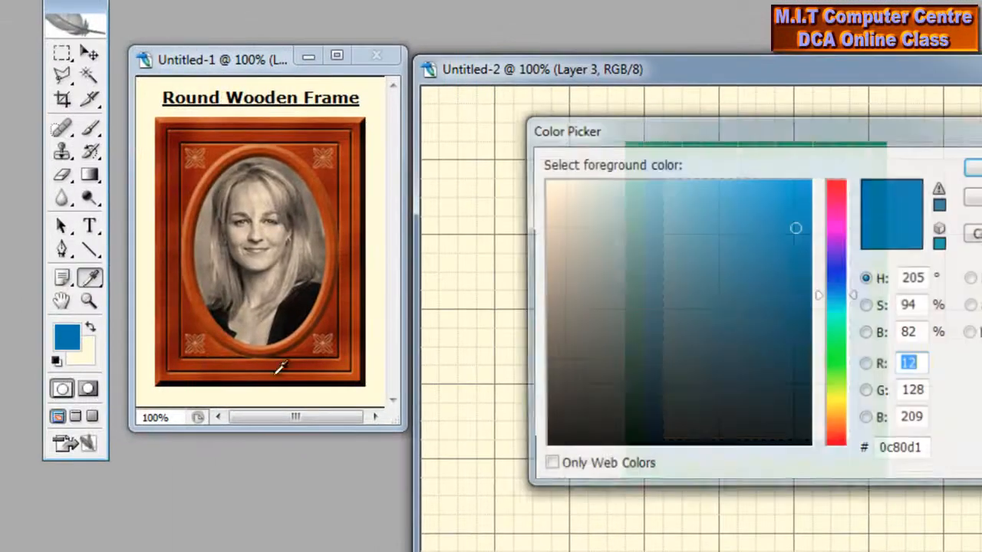
click(832, 257)
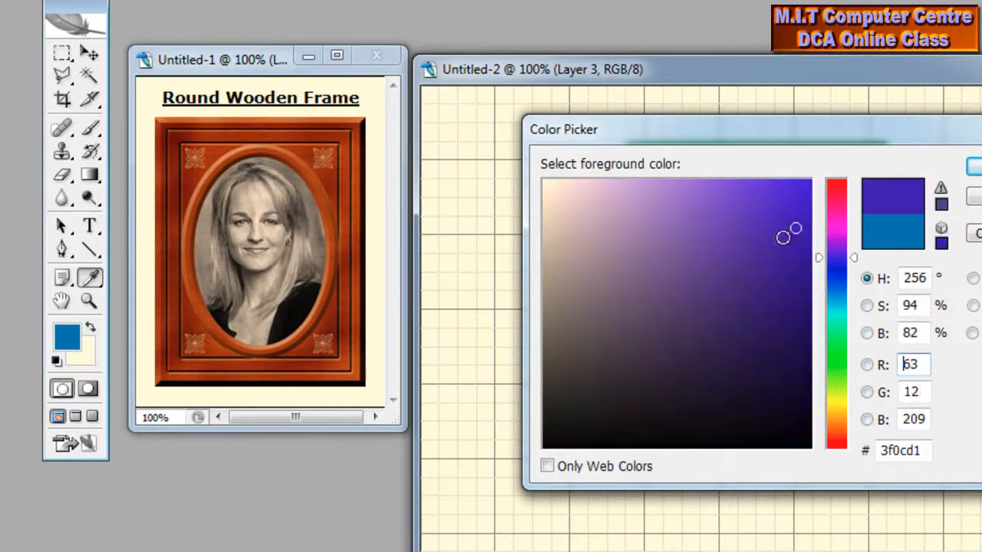
click(836, 211)
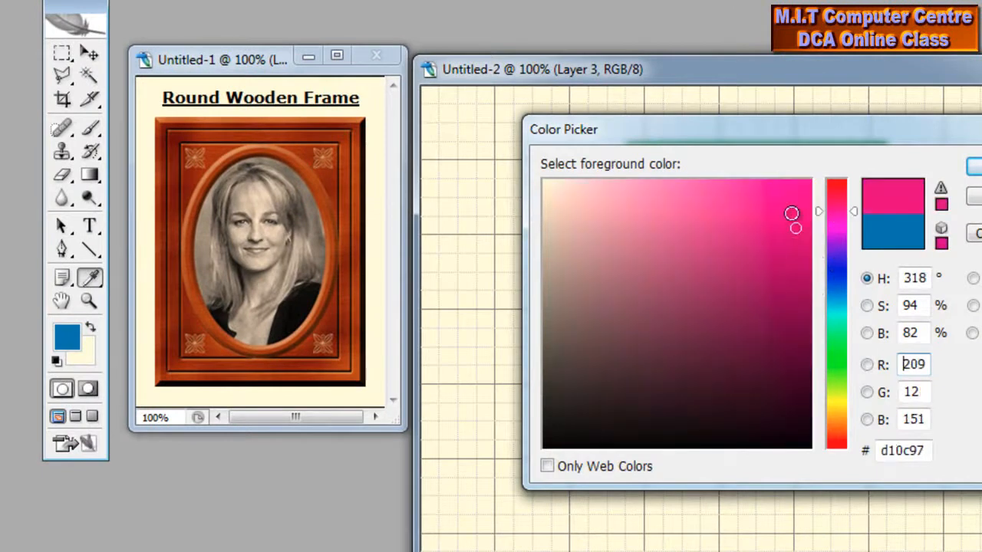
click(796, 258)
click(974, 167)
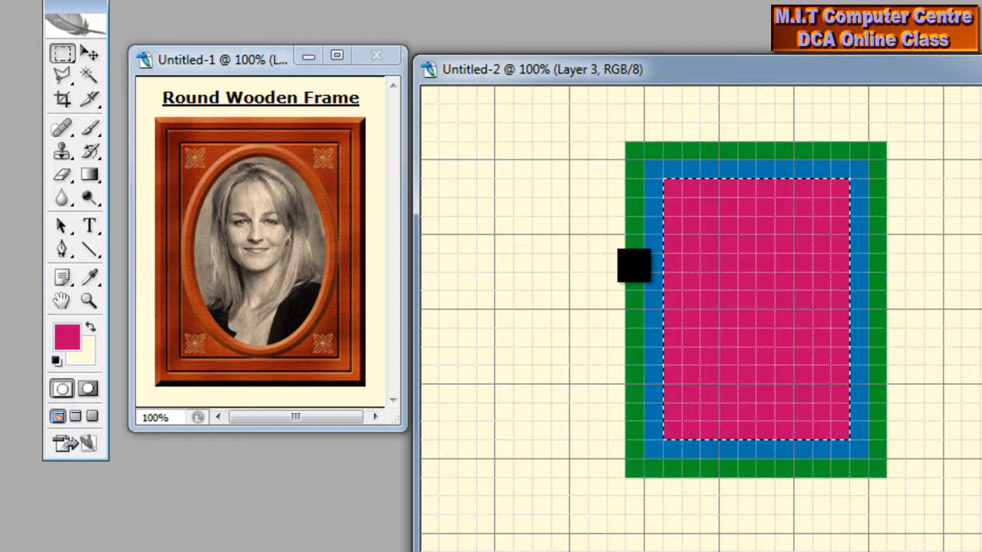
- Cut an ellipse spanning the full width and height out of the pink rectangle with the Elliptical Marquee tool
click(704, 215)
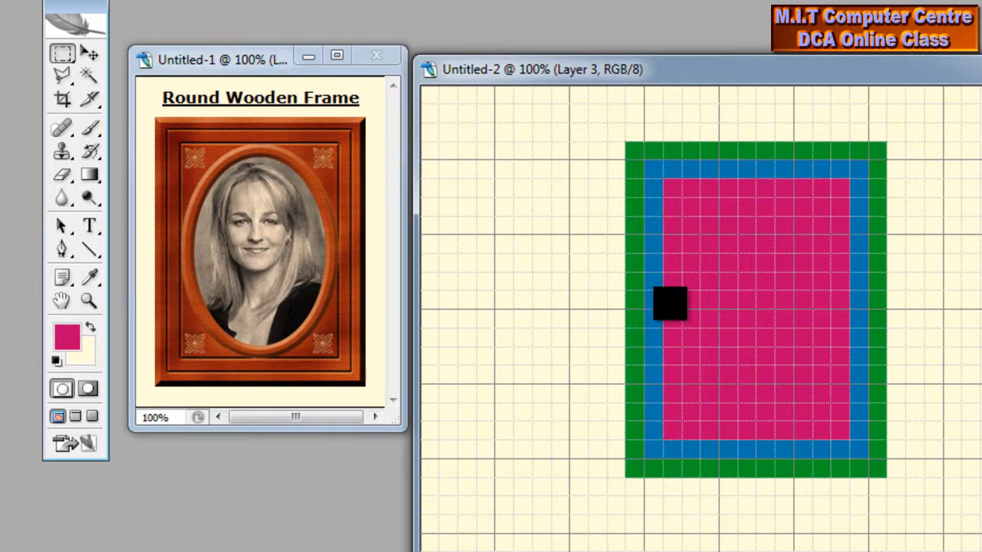
drag(60, 60, 138, 73)
drag(661, 179, 852, 436)
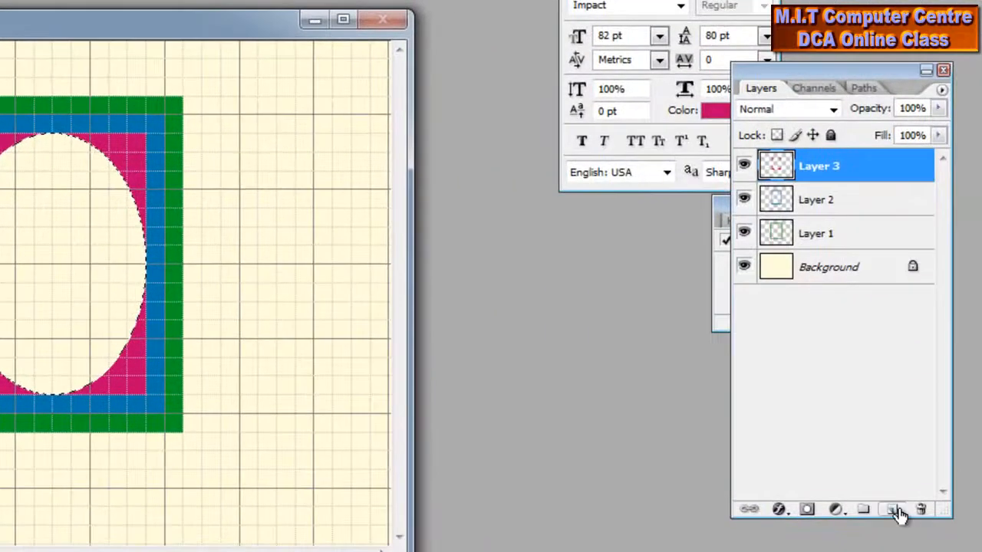
- Add a new layer, fill the elliptical selection inside the pink shape with orange b56f0a, and deselect
click(899, 513)
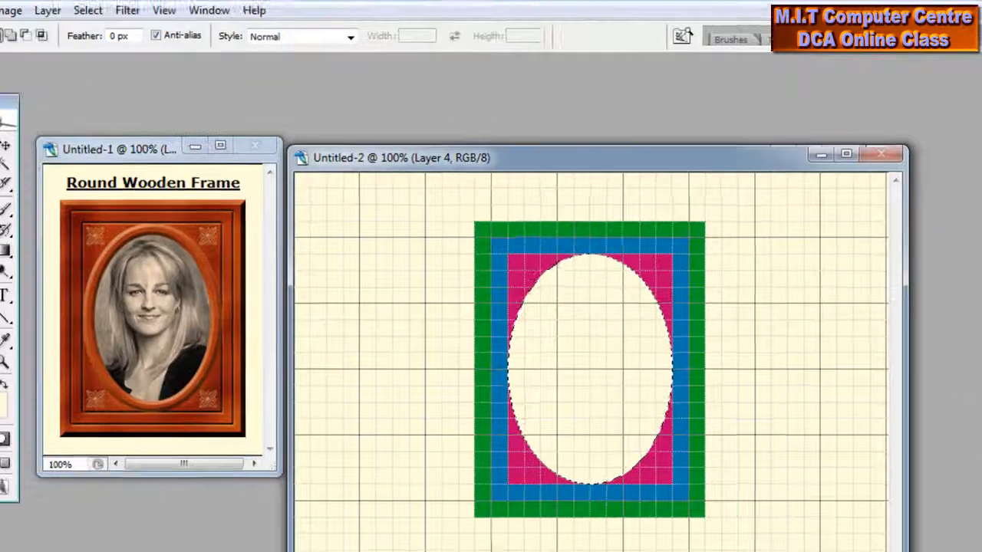
click(69, 401)
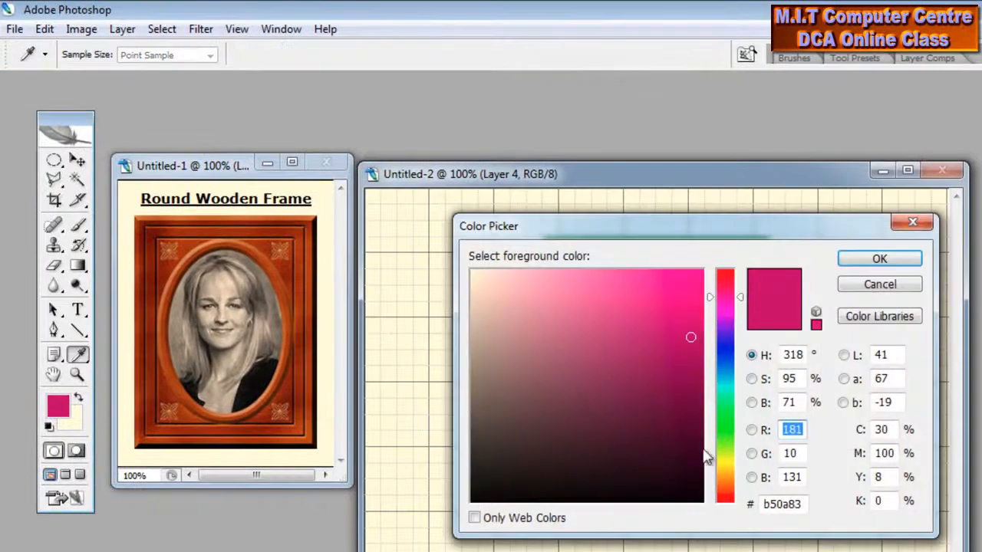
click(723, 479)
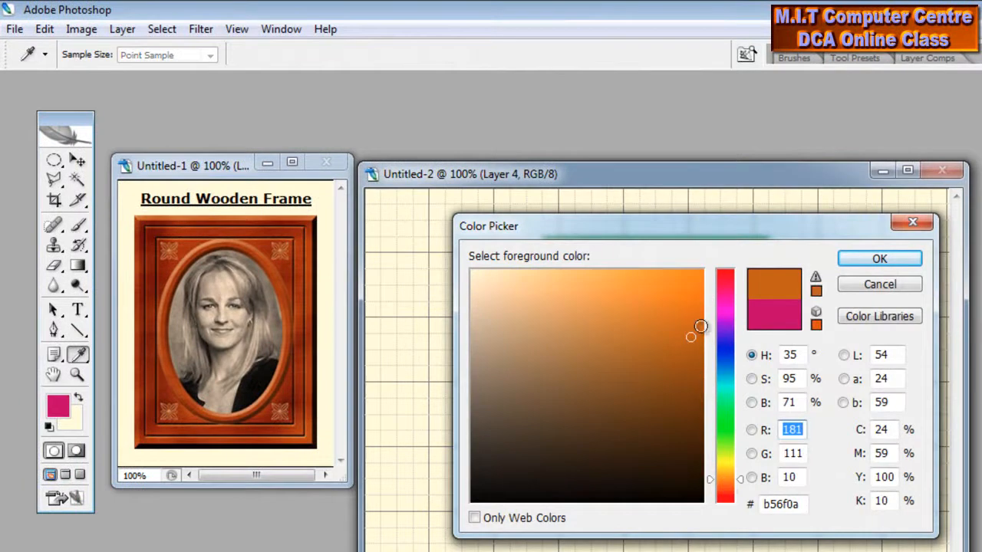
click(879, 259)
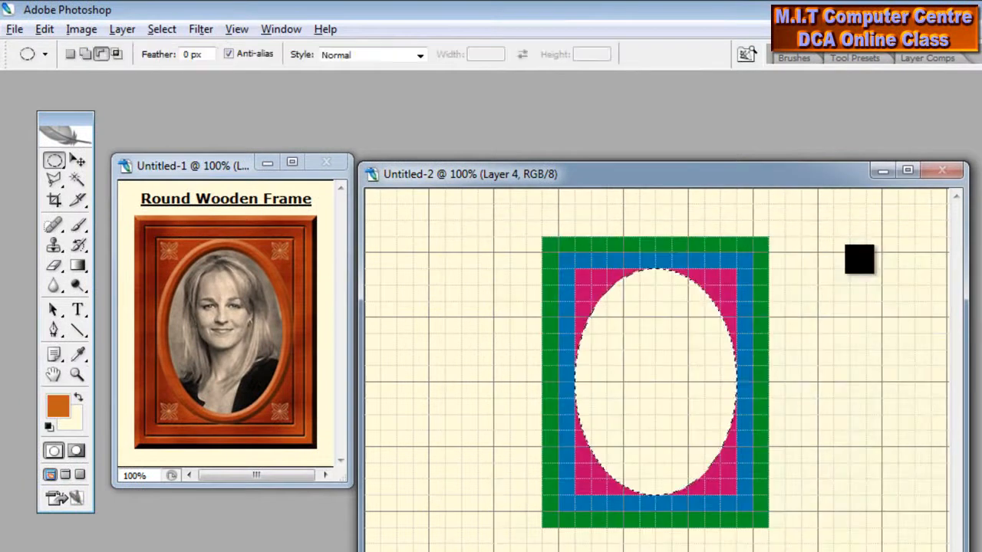
key(alt+BackSpace)
key(ctrl+d)
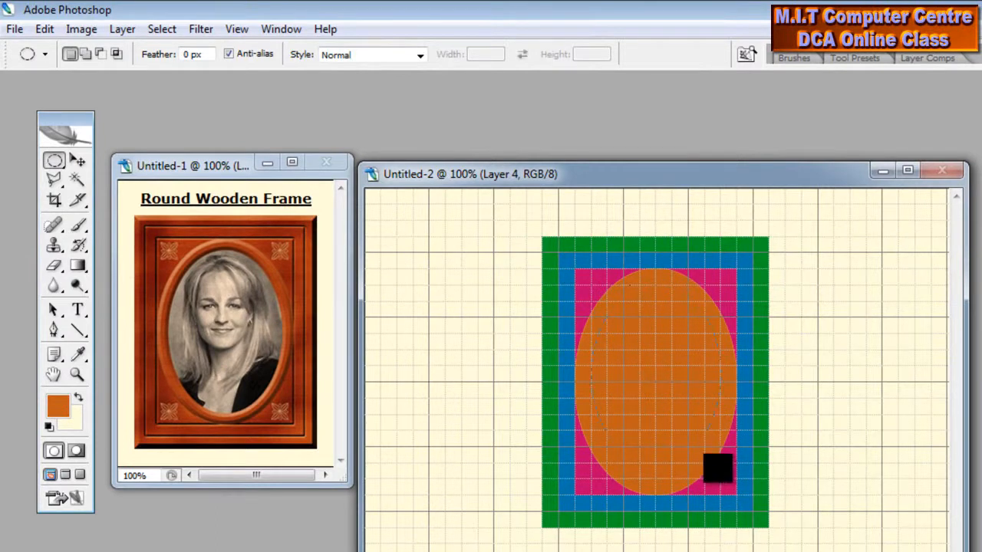
- Clear the interior of the orange ellipse with an inset elliptical selection, leaving a ring one small grid square wide, and deselect
drag(717, 472, 721, 479)
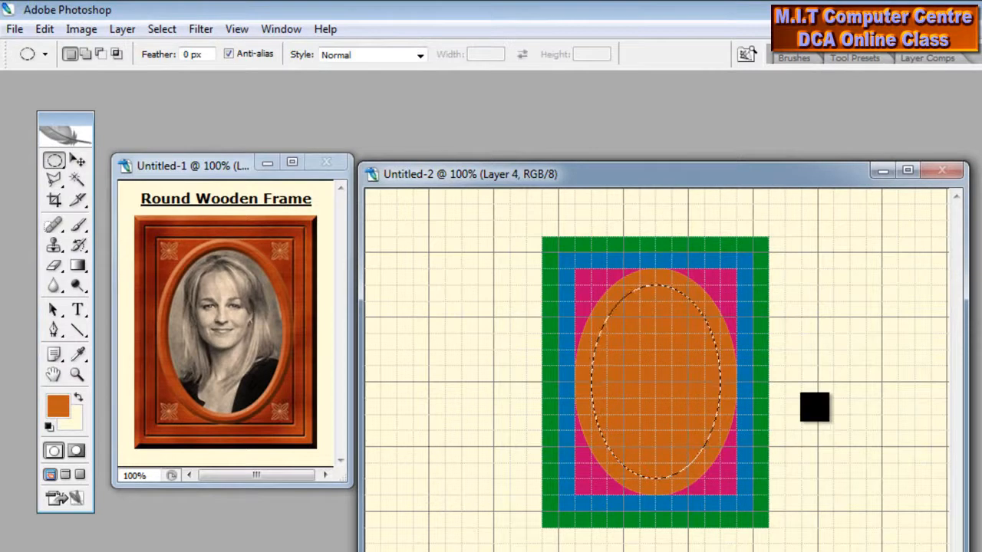
key(Delete)
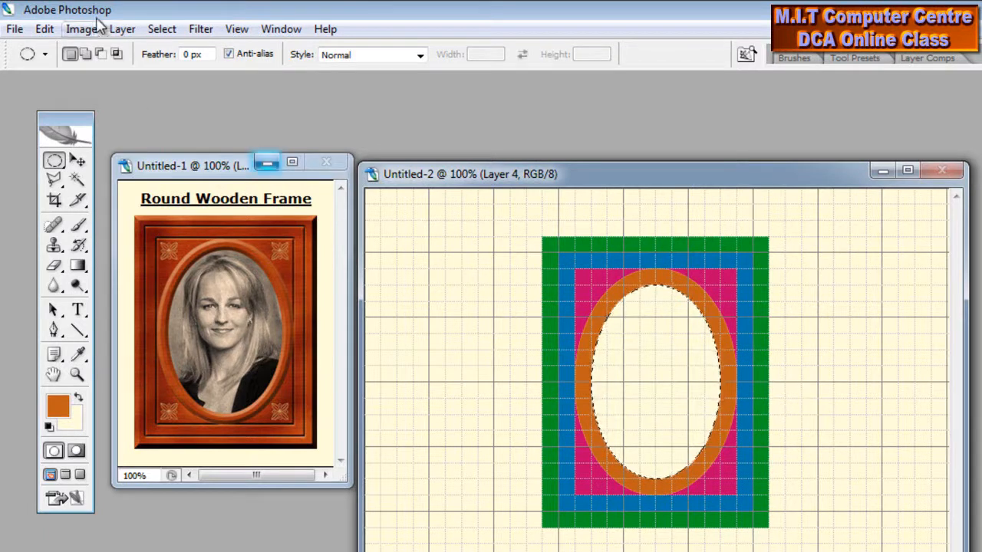
click(161, 29)
click(159, 65)
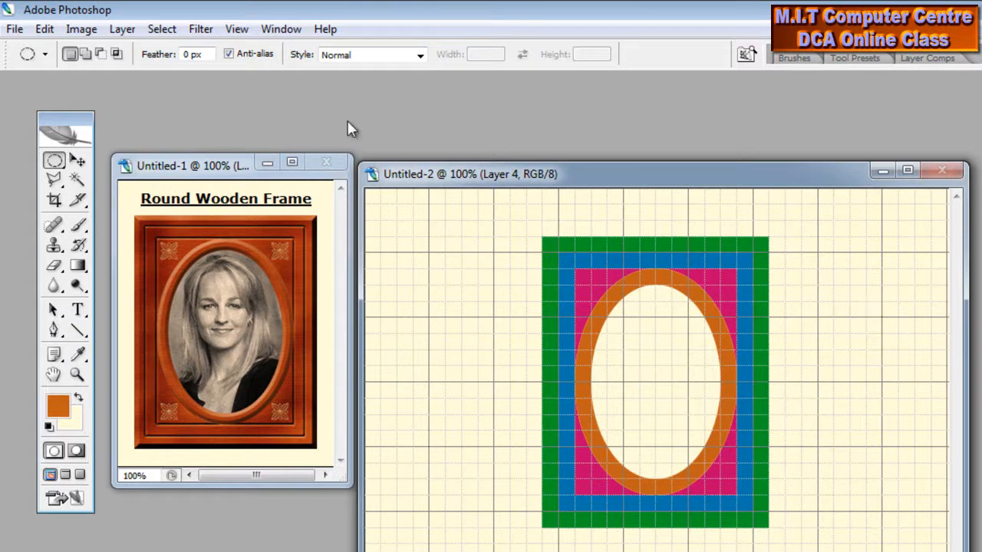
- Hide the grid in the frame document
click(235, 30)
mouse_move(285, 270)
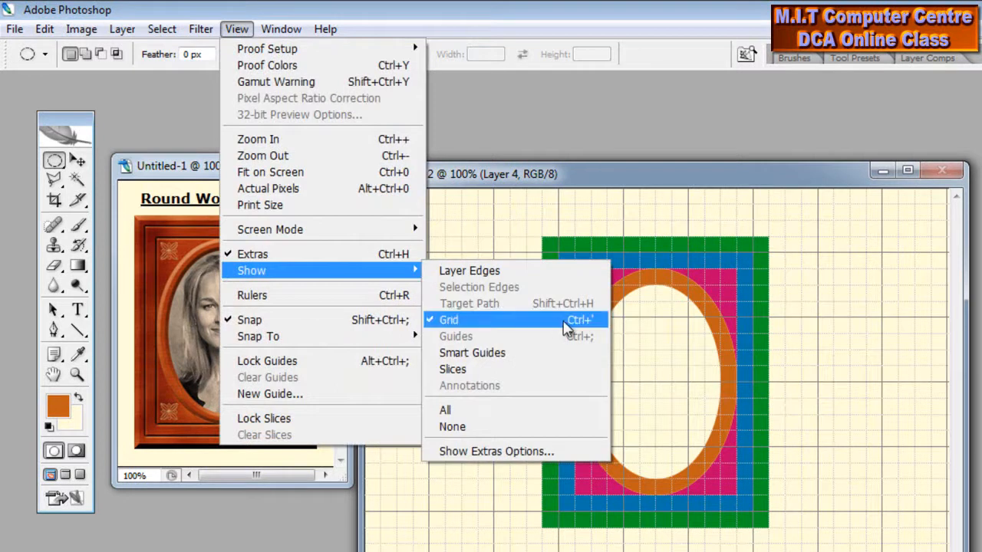
click(559, 327)
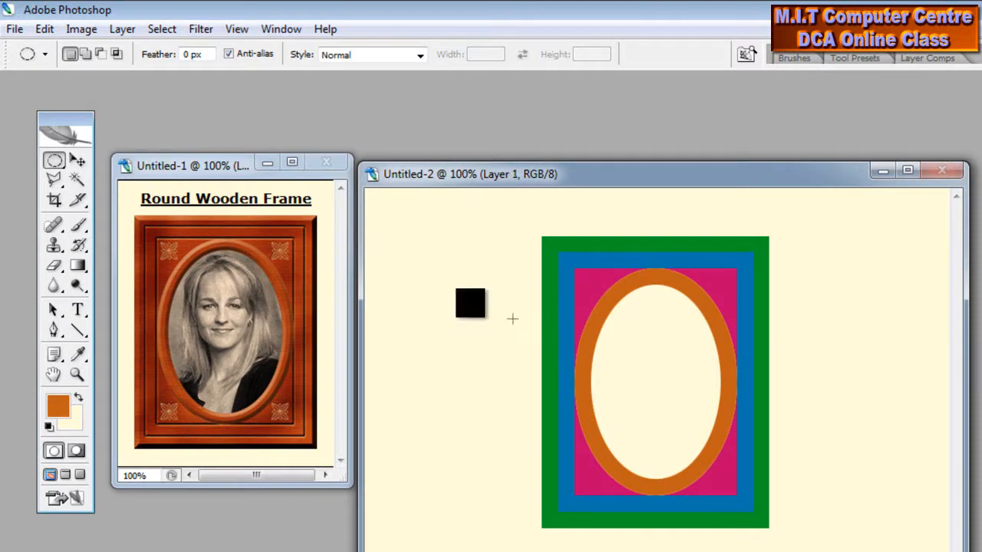
- Load the Layer 1 transparency as a new selection around the green outer border
click(78, 160)
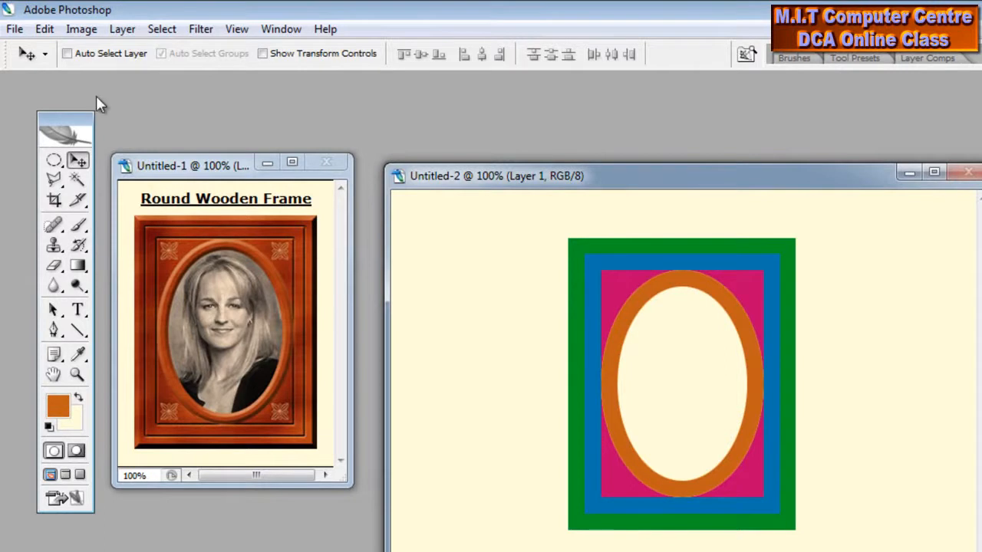
click(161, 29)
click(158, 309)
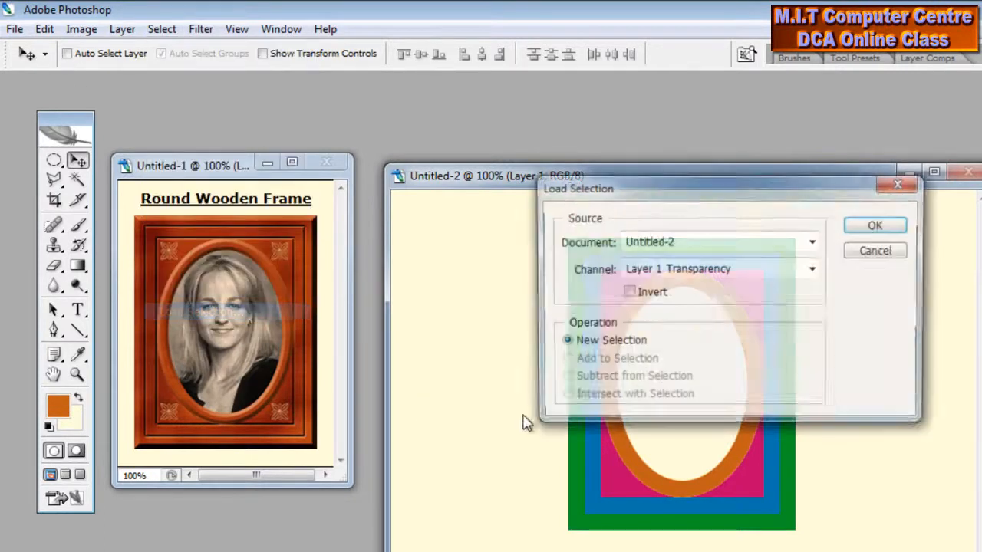
click(876, 225)
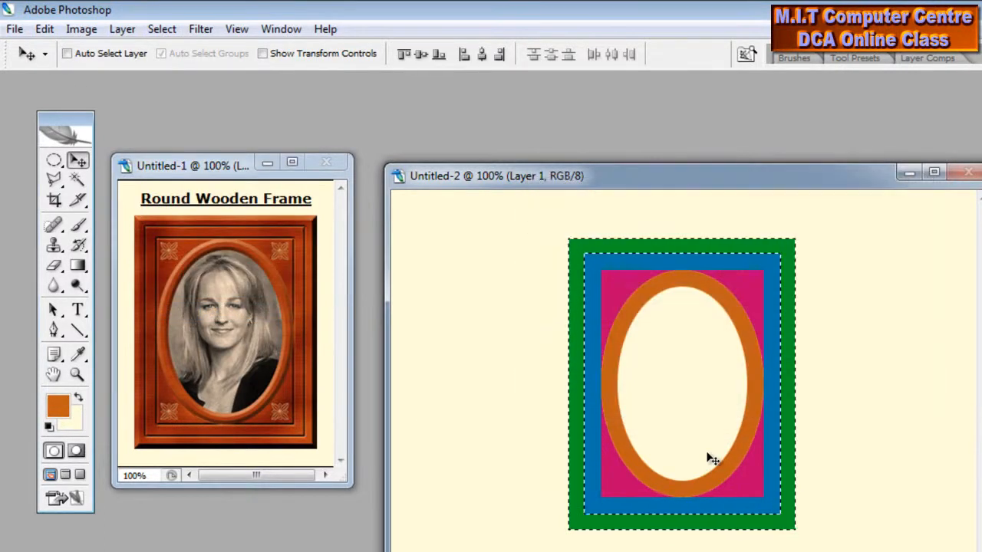
- Fill the selected green border with the plain orange wood-grain pattern in Normal mode at 100% opacity
click(45, 29)
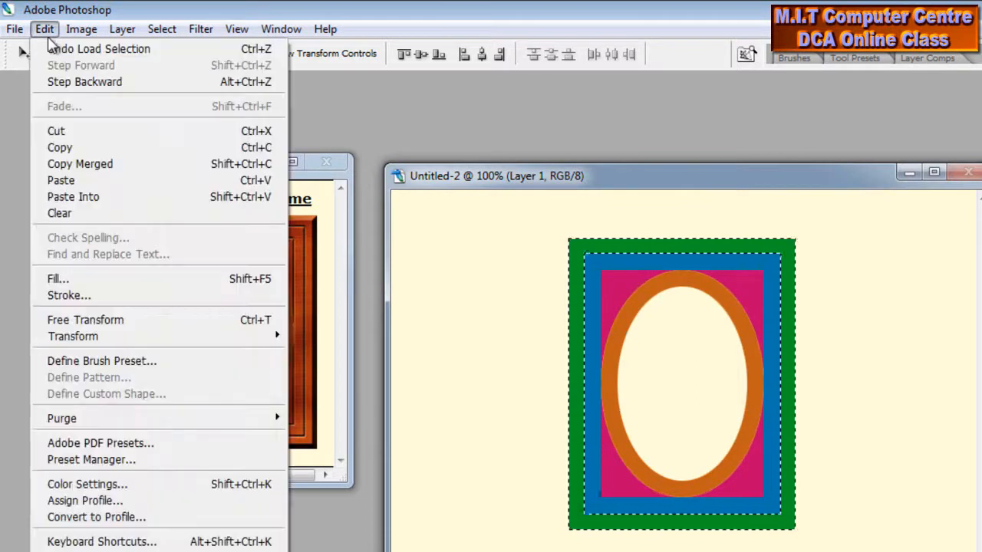
click(125, 281)
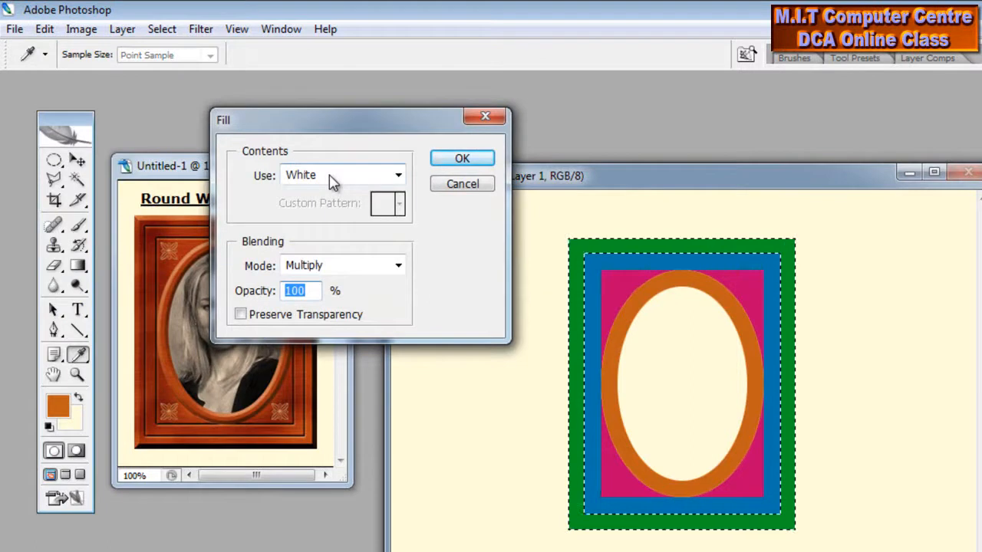
click(332, 178)
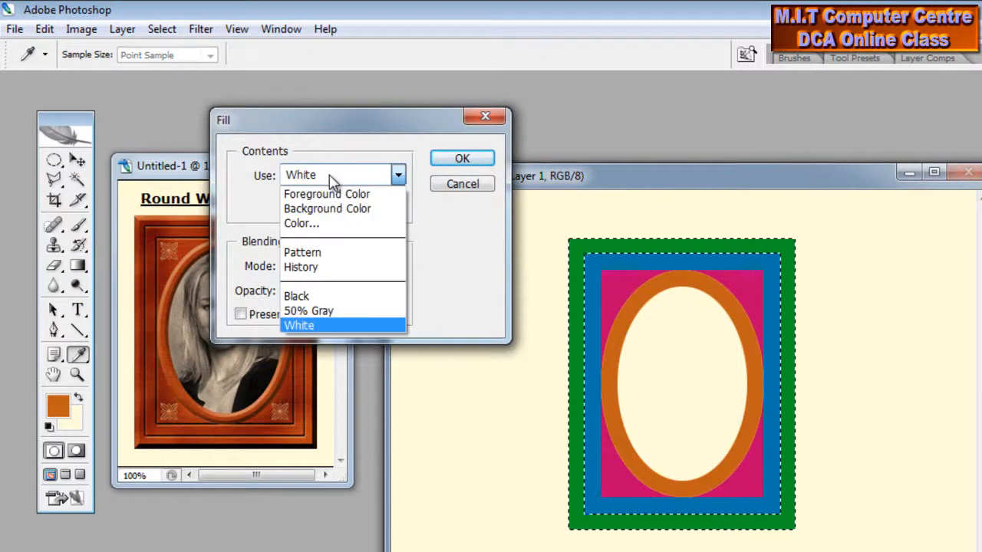
click(329, 257)
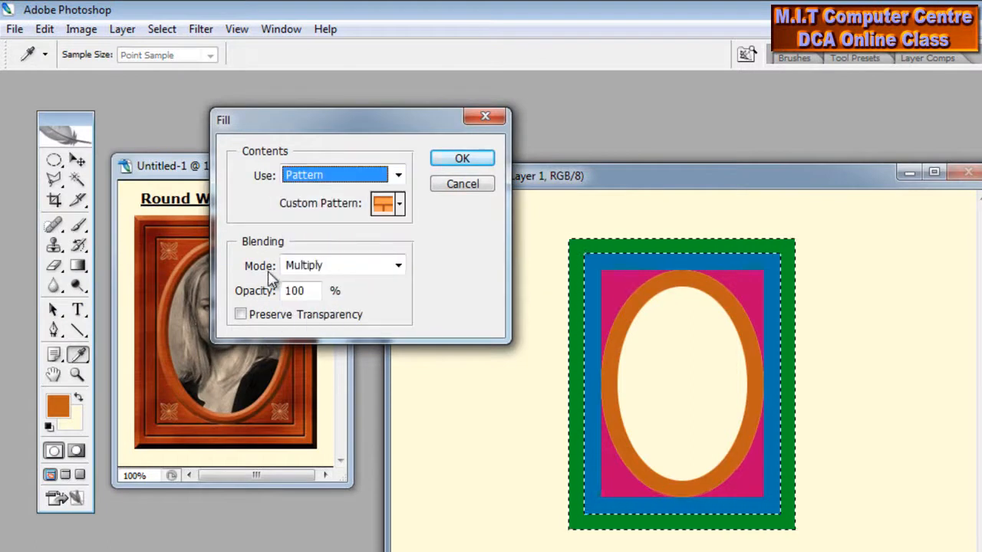
click(330, 268)
click(334, 285)
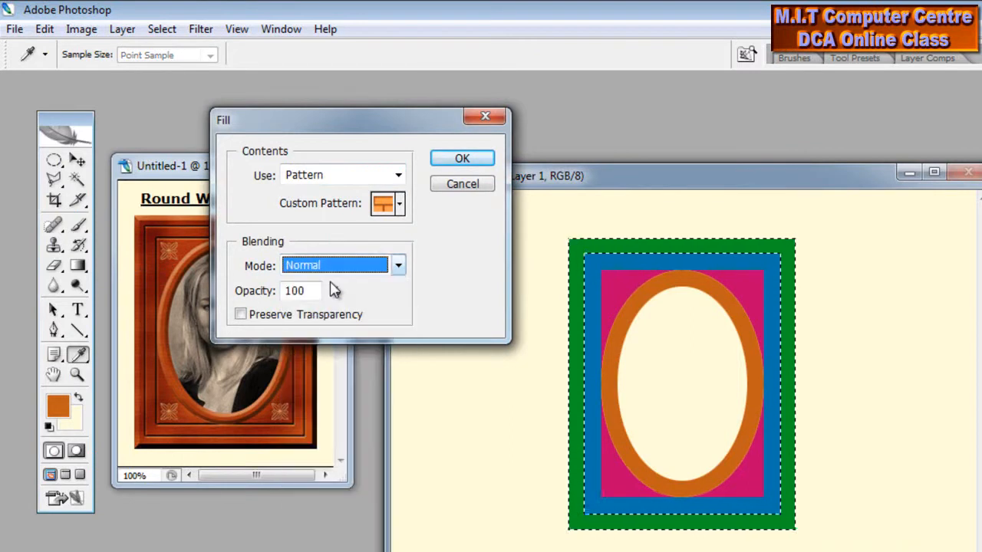
drag(403, 127, 431, 152)
click(428, 230)
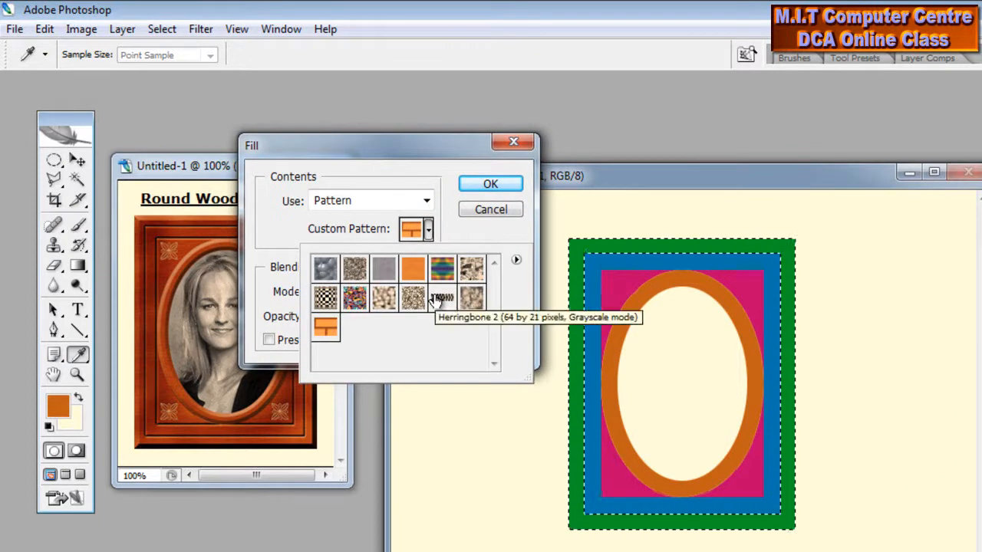
click(413, 268)
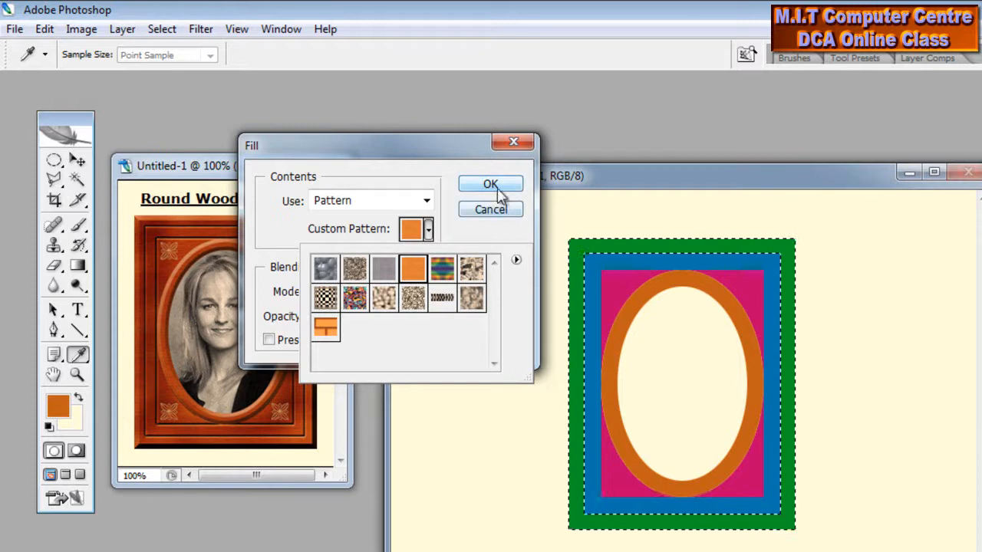
click(458, 239)
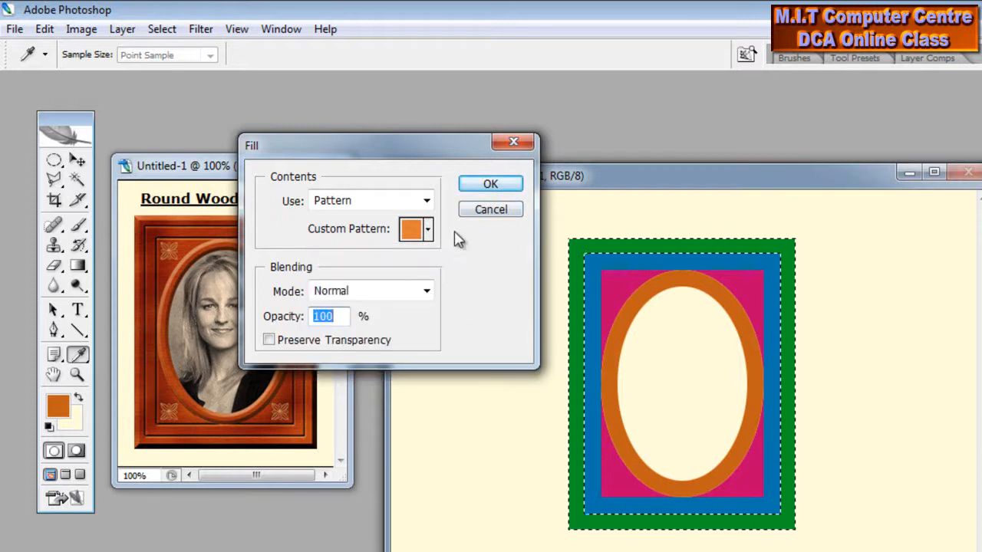
click(490, 186)
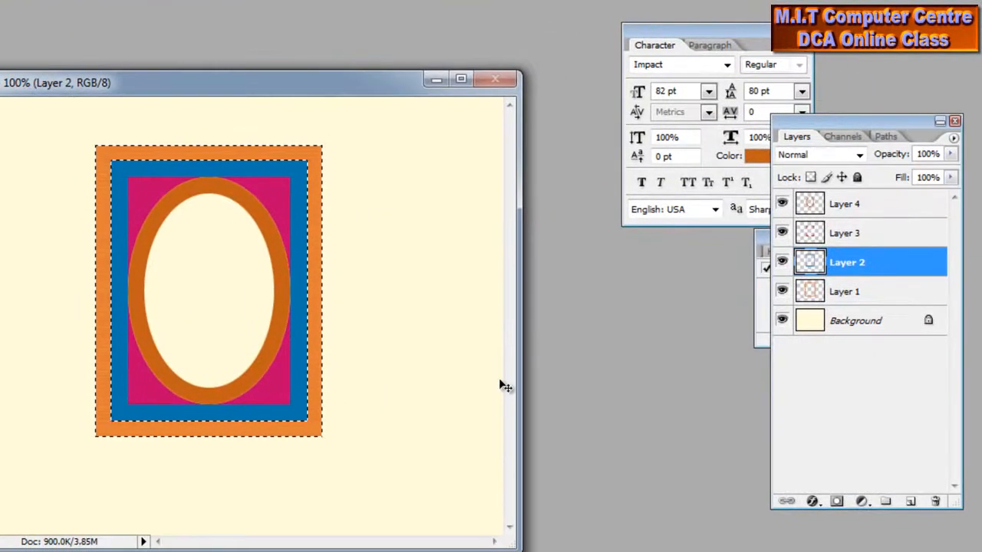
- Apply a Bevel and Emboss layer style to Layer 1 with an Inner Bevel and the Chisel Hard technique
click(888, 293)
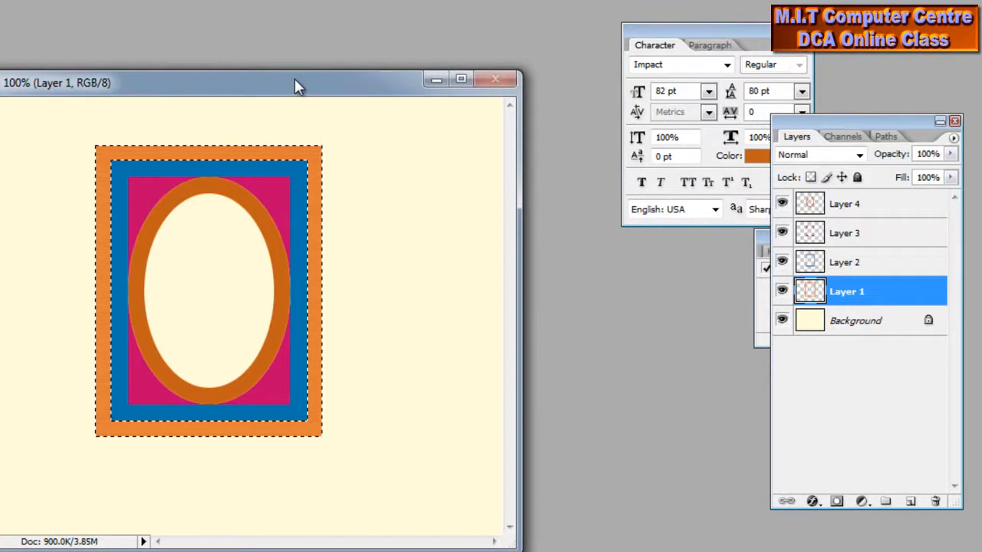
drag(297, 85, 299, 67)
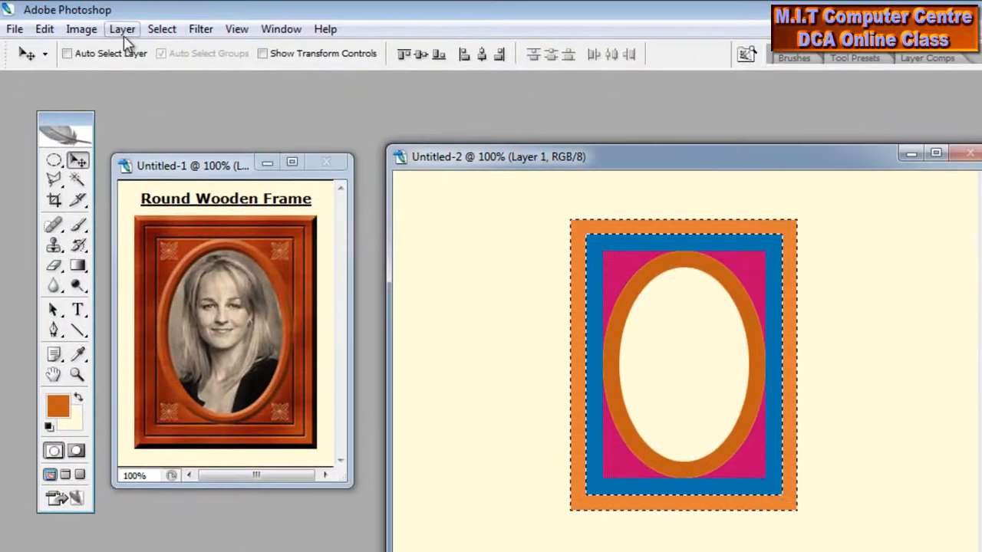
click(123, 28)
mouse_move(201, 126)
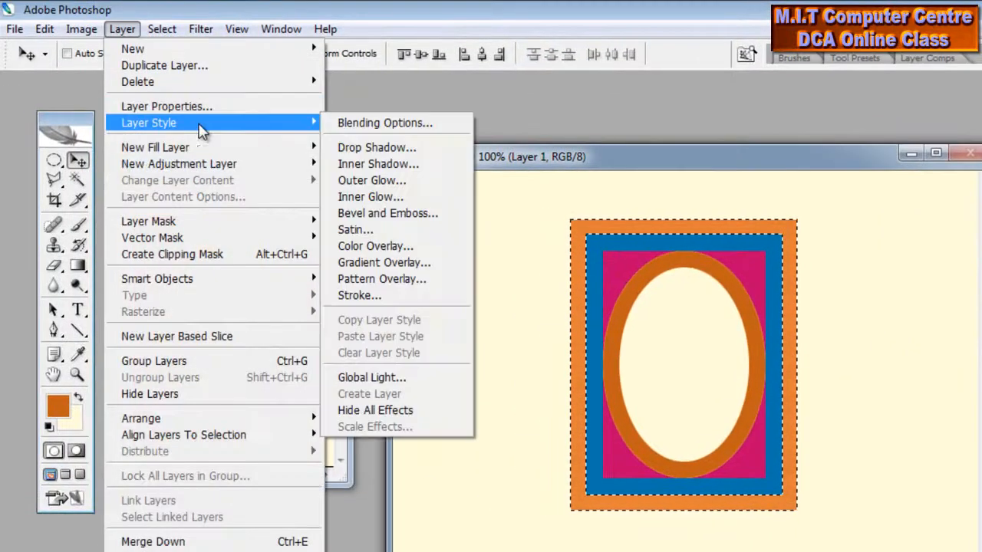
click(441, 222)
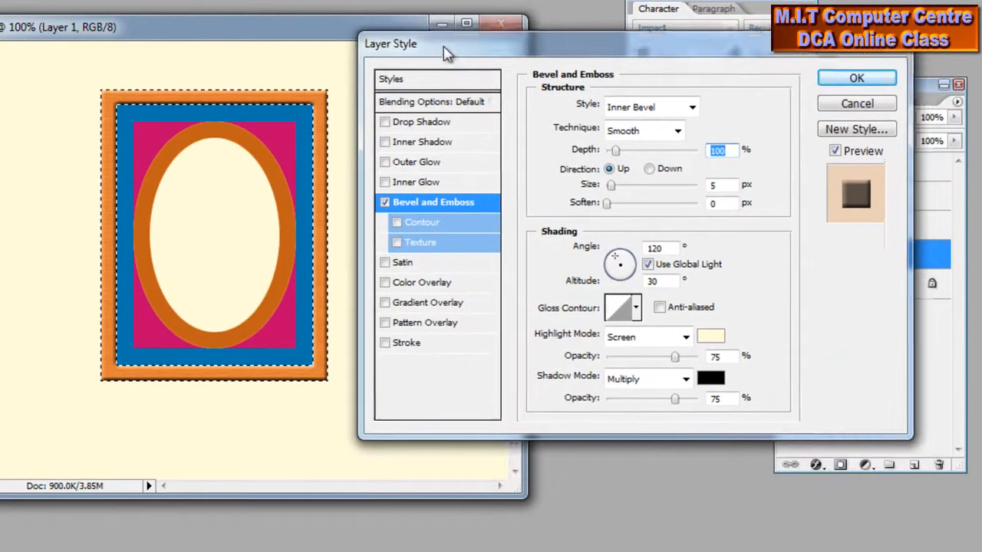
drag(447, 54, 445, 49)
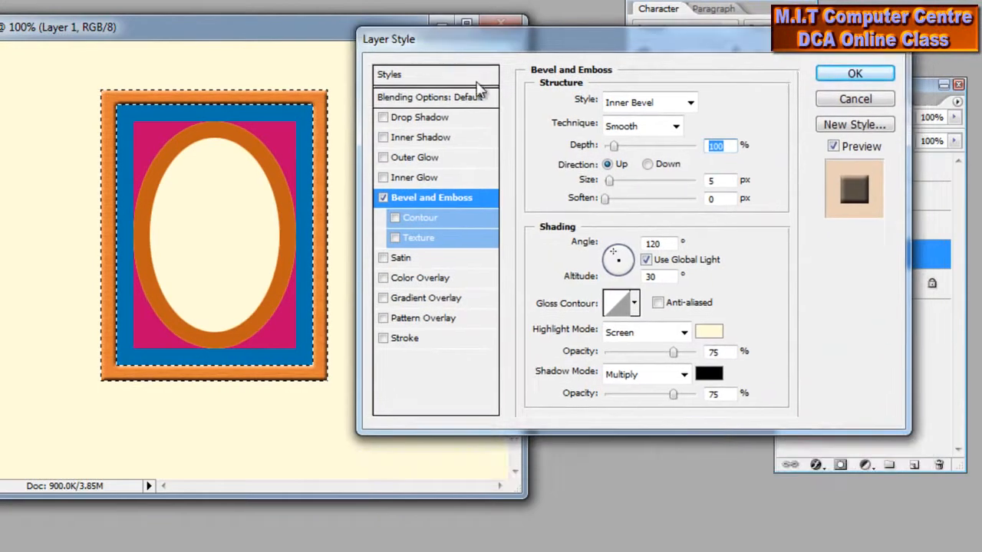
click(648, 132)
click(648, 159)
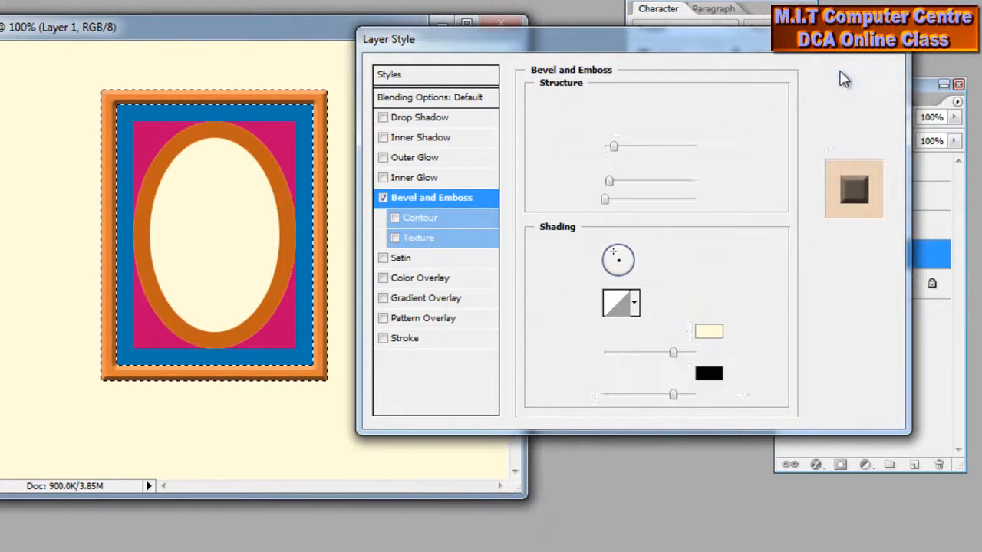
click(846, 74)
- Load Layer 2's outline as a selection and fill the blue border with the same orange wood-grain pattern
click(847, 225)
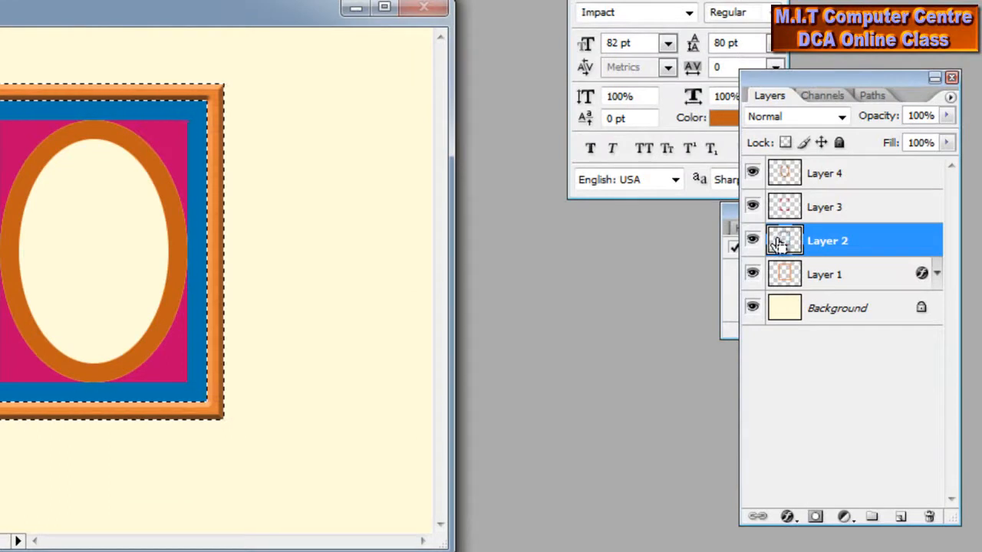
ctrl+click(784, 244)
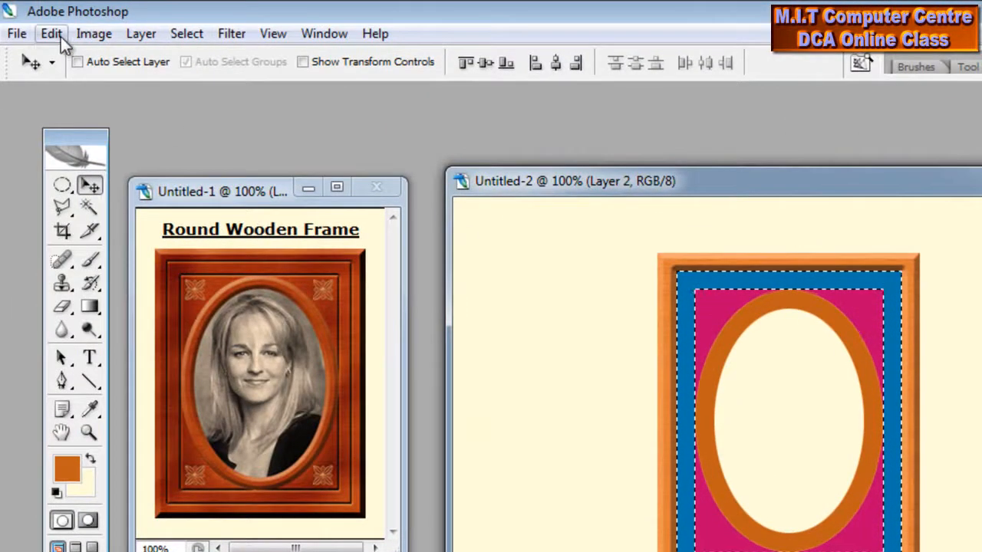
click(51, 33)
click(106, 320)
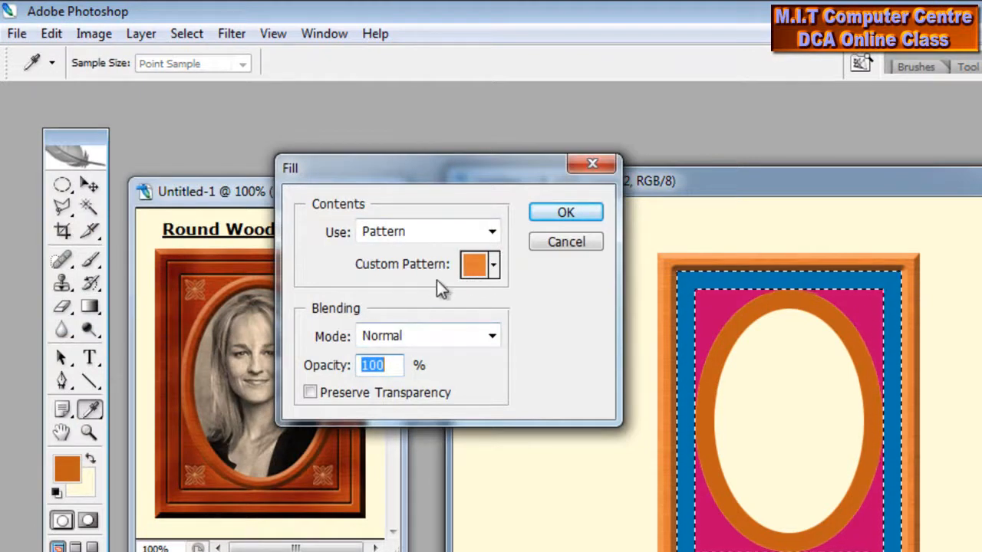
click(572, 216)
key(v)
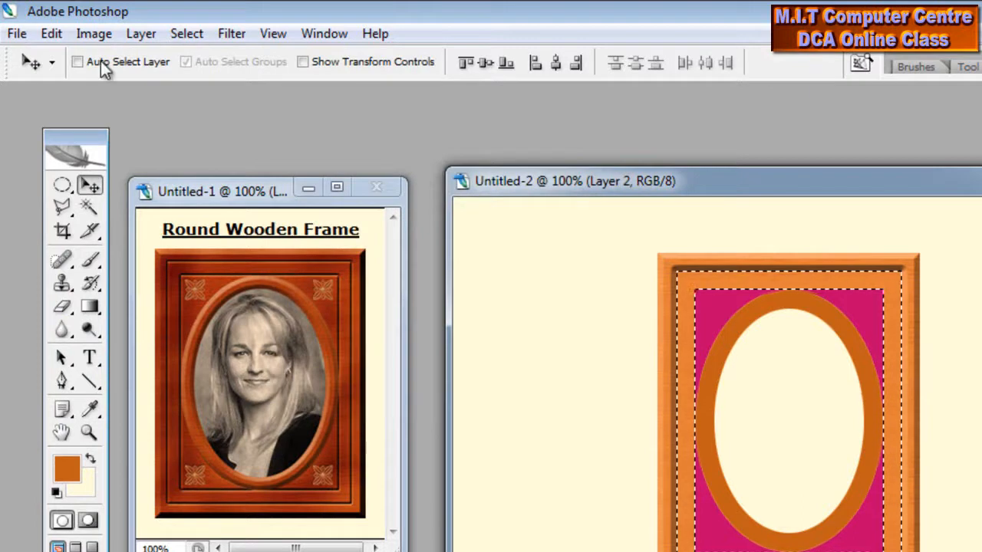
- Apply a Bevel and Emboss style to Layer 2 with an Inner Bevel and the Chisel Hard technique
click(157, 35)
mouse_move(201, 144)
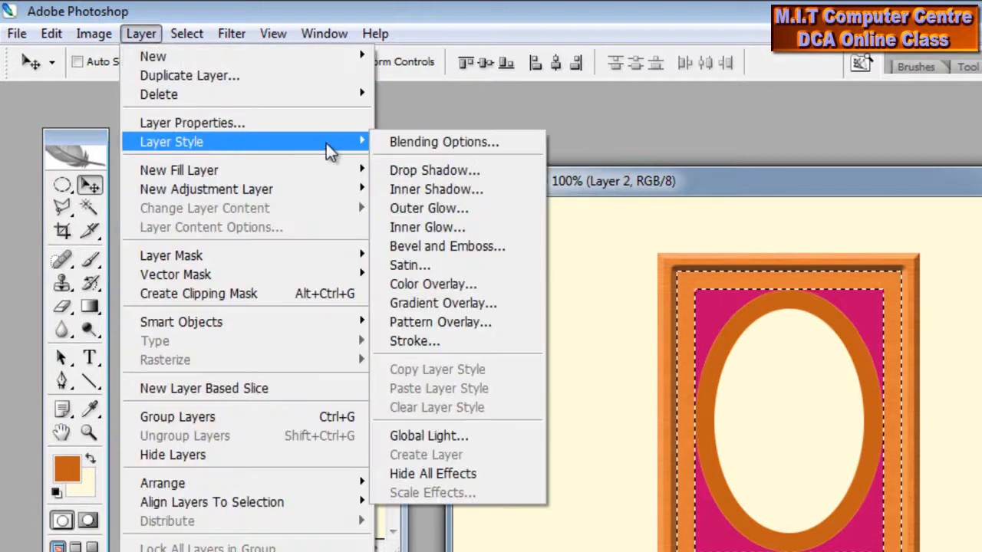
click(492, 239)
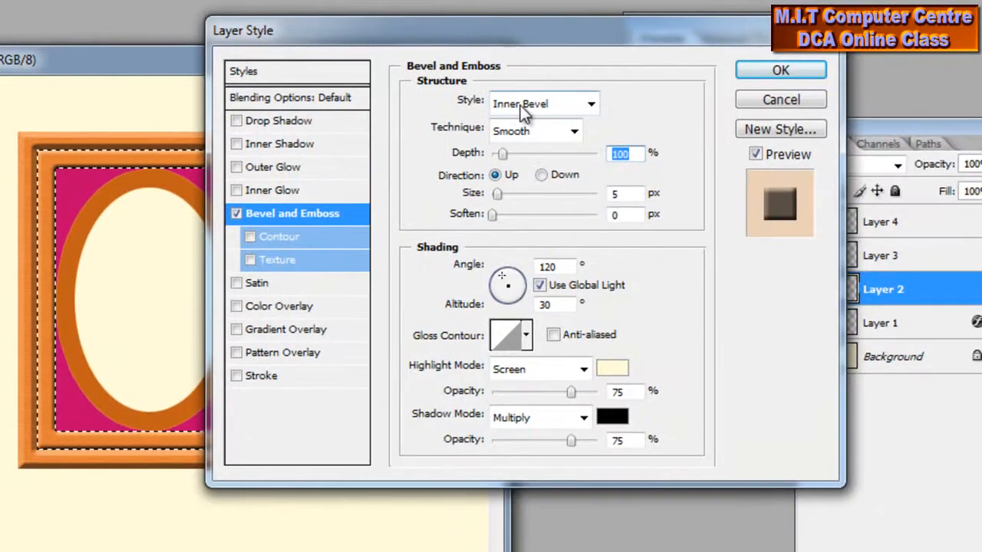
click(521, 133)
click(526, 165)
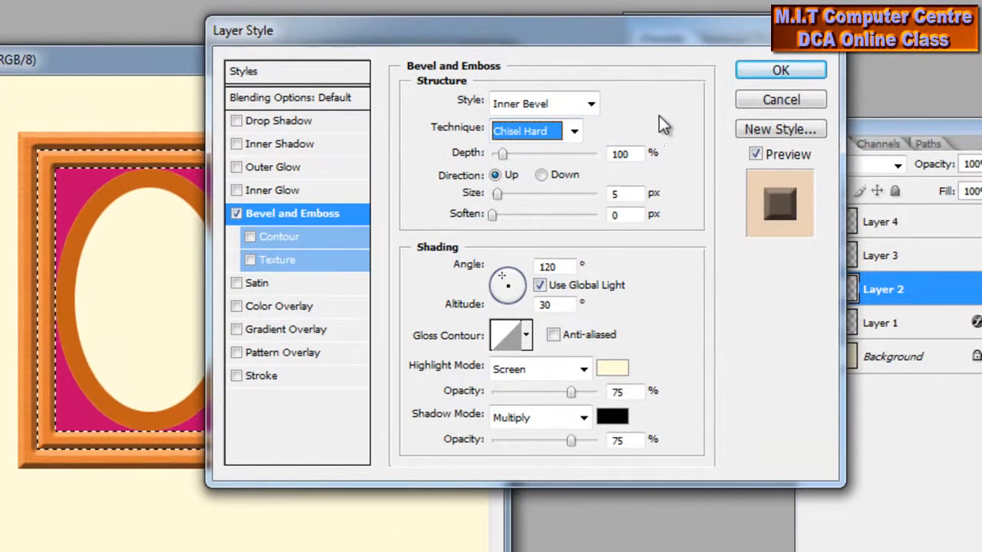
click(750, 74)
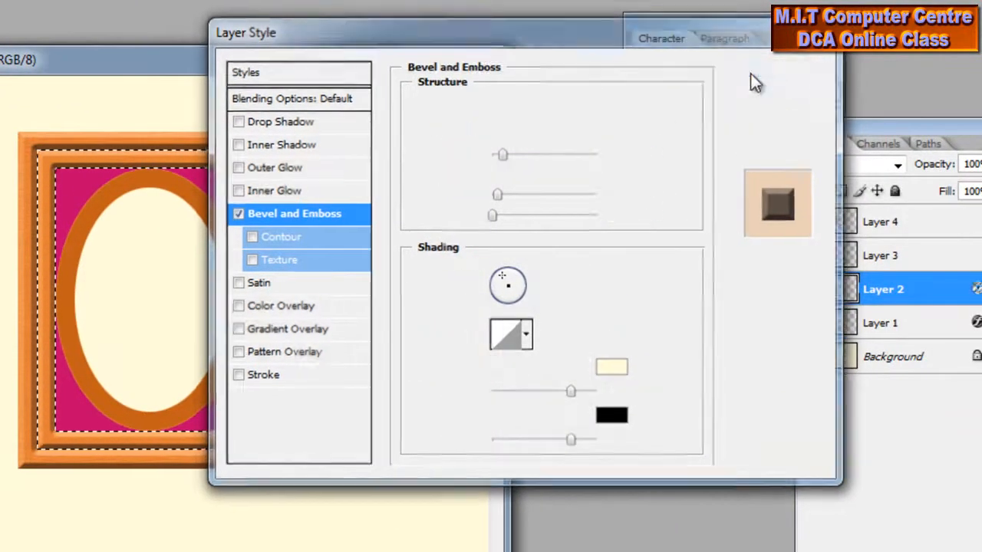
- Load Layer 3's outline as a selection and fill the pink corner area with the orange wood-grain pattern
click(886, 265)
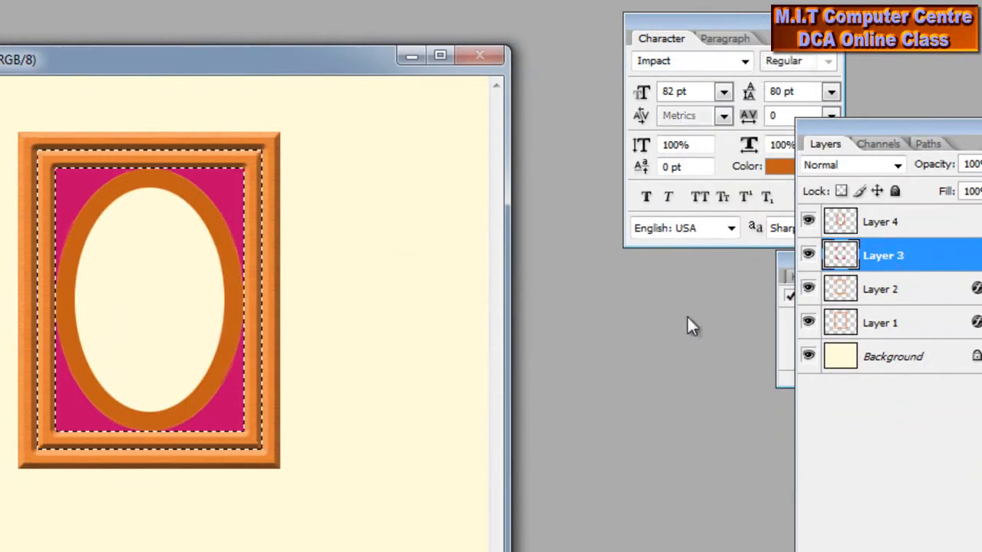
ctrl+click(842, 259)
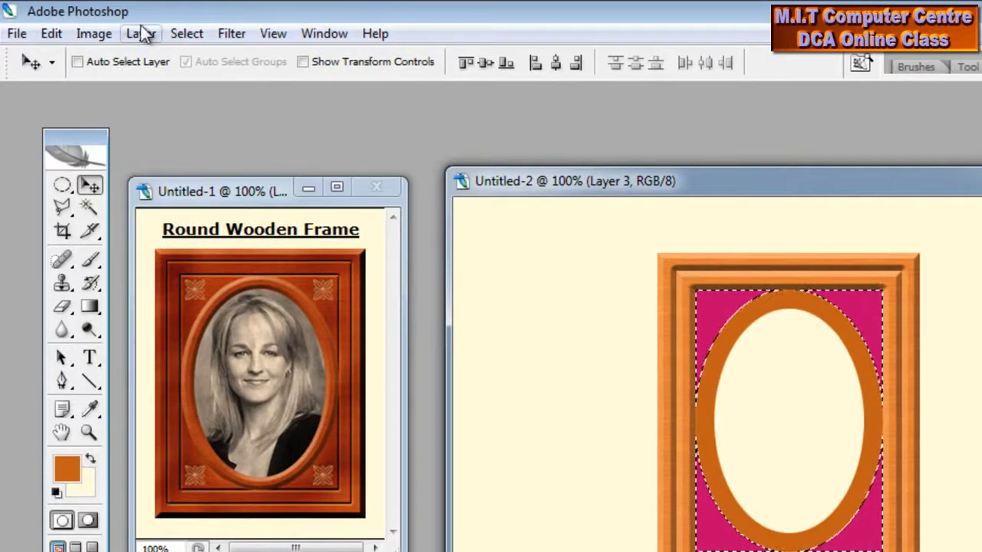
click(54, 33)
click(230, 326)
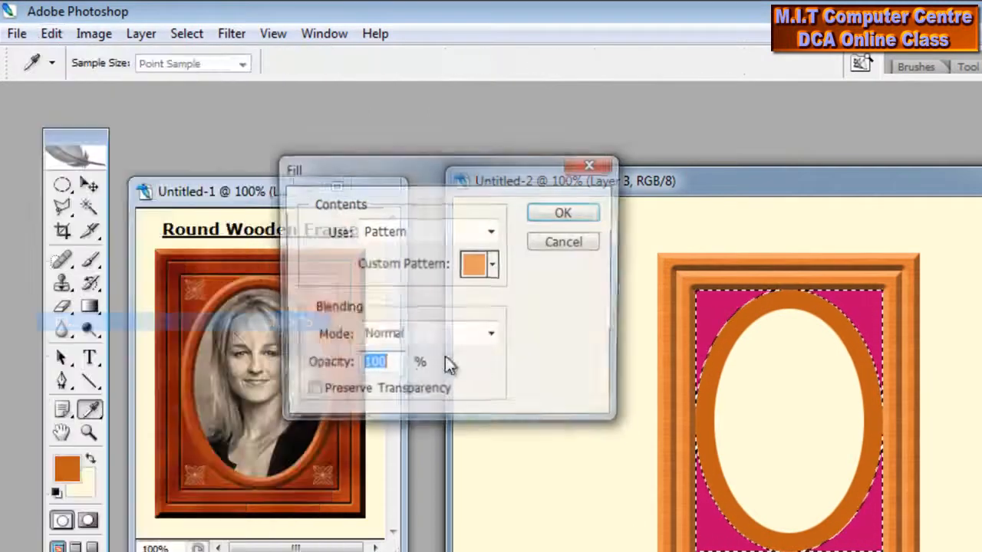
click(565, 211)
key(v)
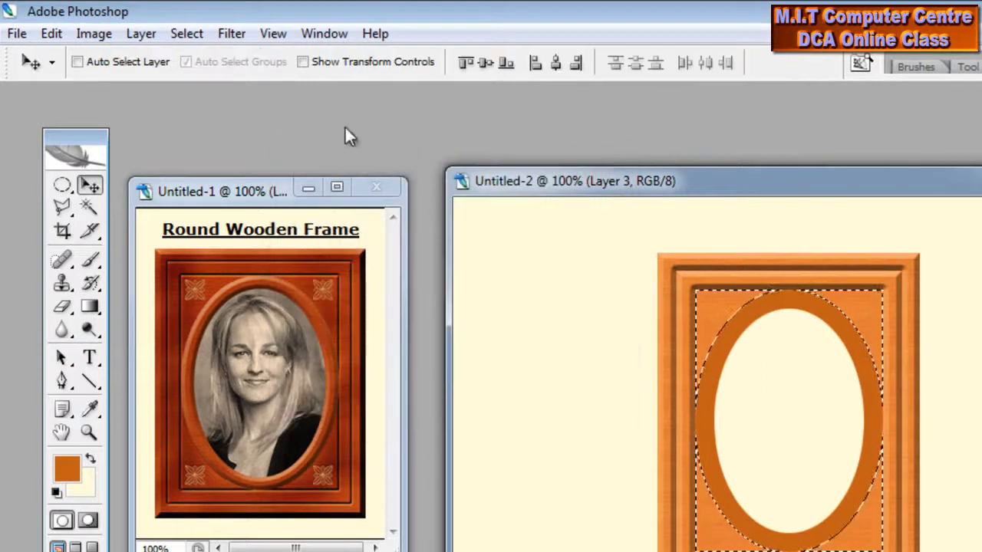
- Apply a Bevel and Emboss style to Layer 3 using Pillow Emboss with the Smooth technique
click(152, 37)
mouse_move(178, 144)
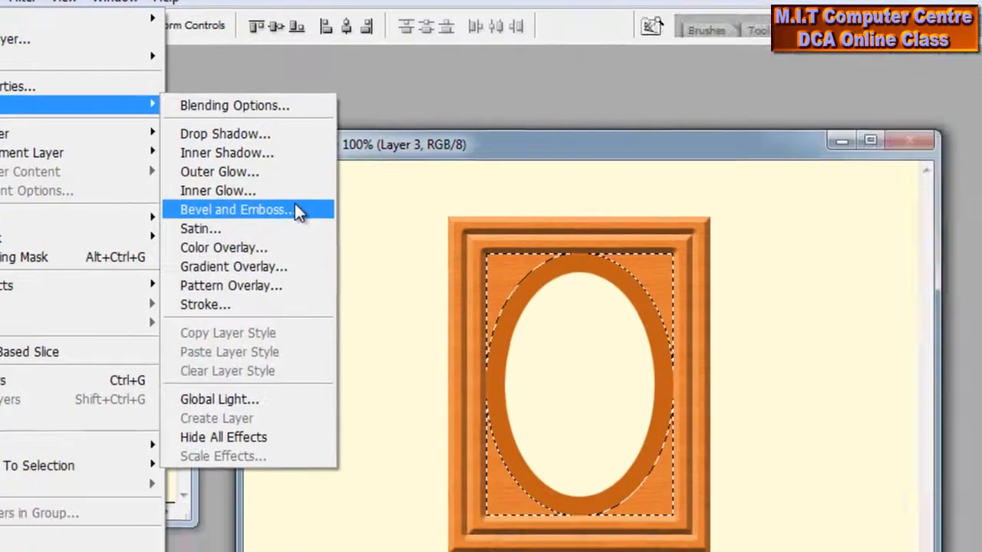
click(295, 204)
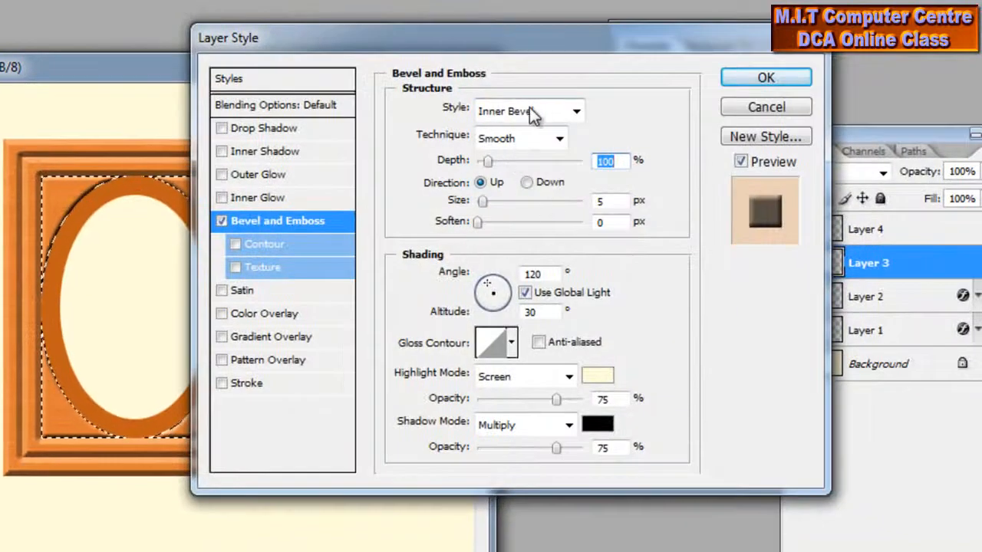
click(529, 111)
click(528, 181)
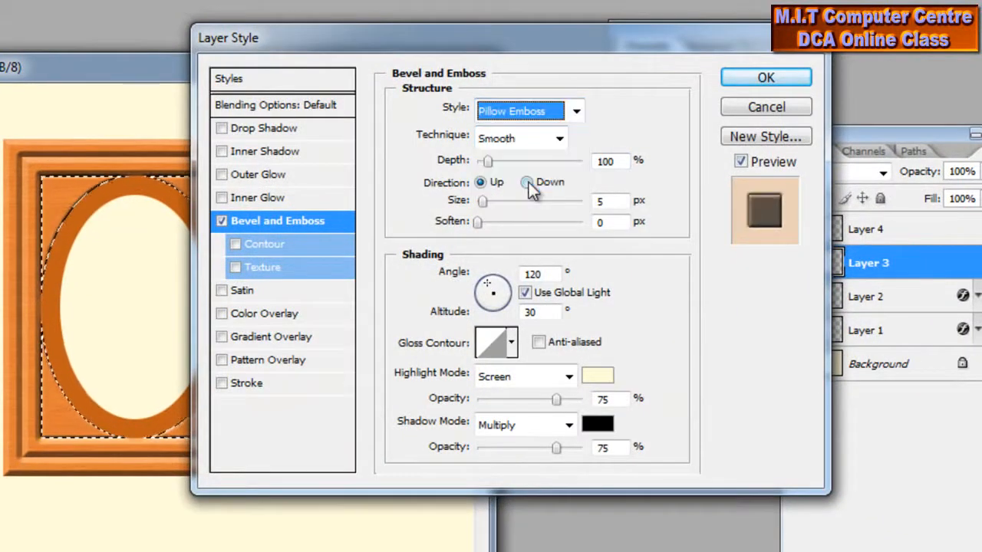
click(750, 79)
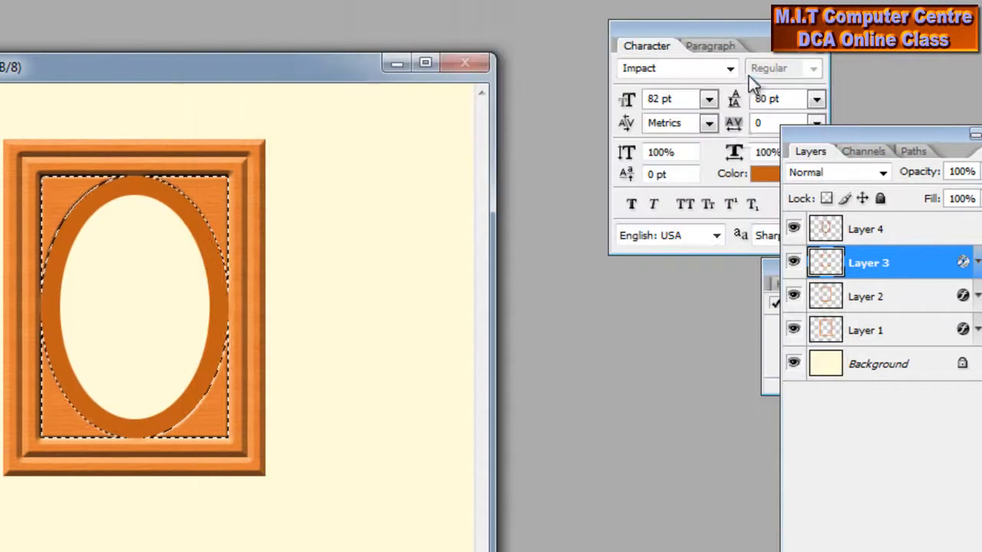
- Load Layer 4's outline as a selection and fill the oval ring with the orange wood-grain pattern
click(874, 232)
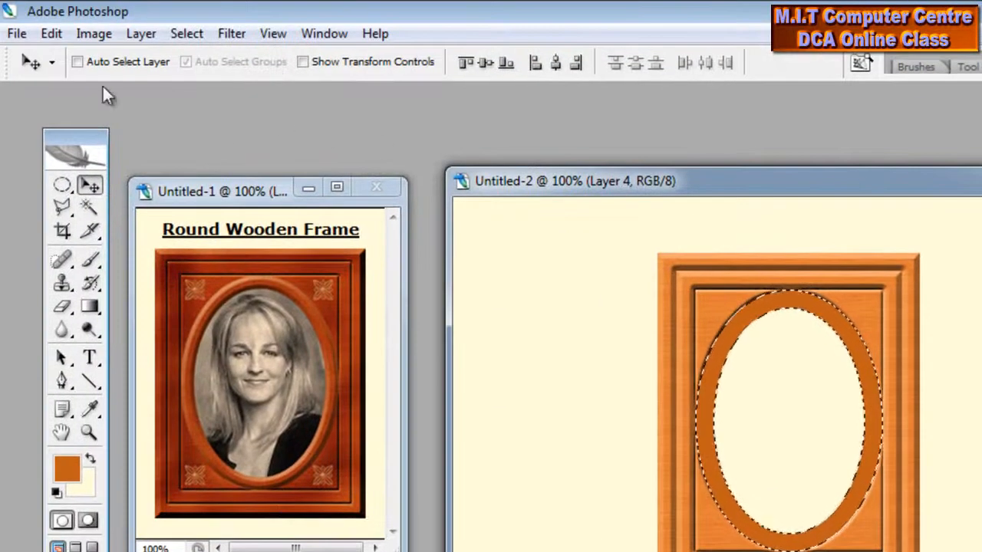
click(54, 35)
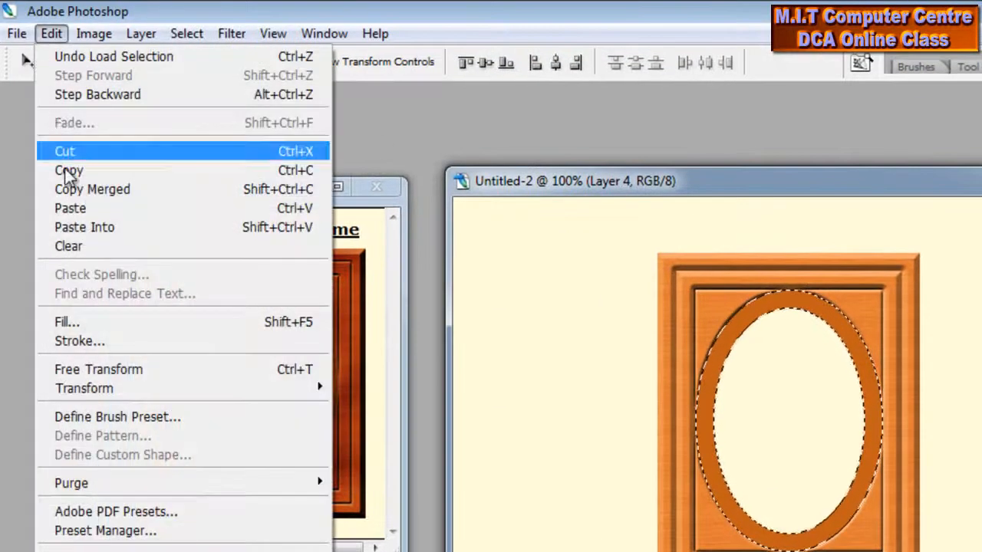
click(100, 320)
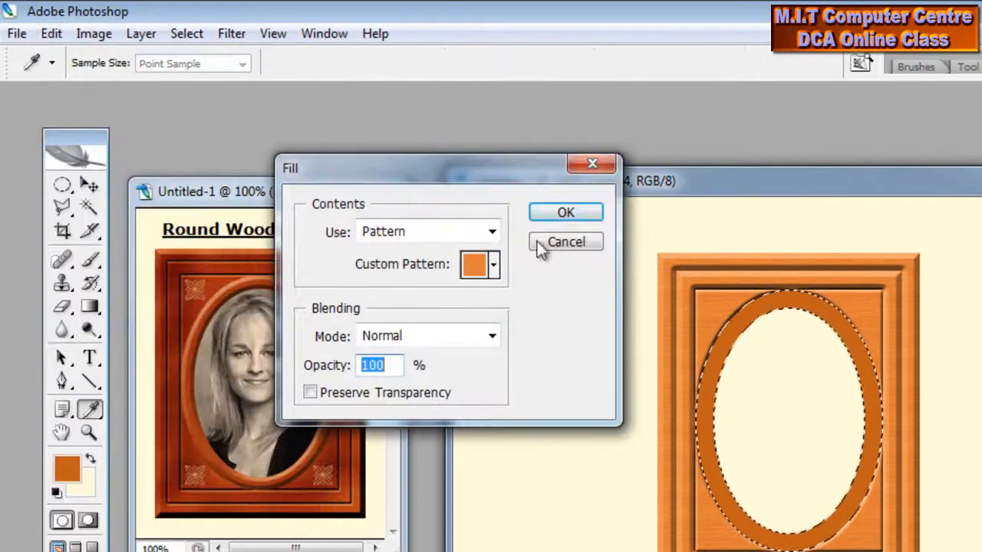
click(566, 212)
key(v)
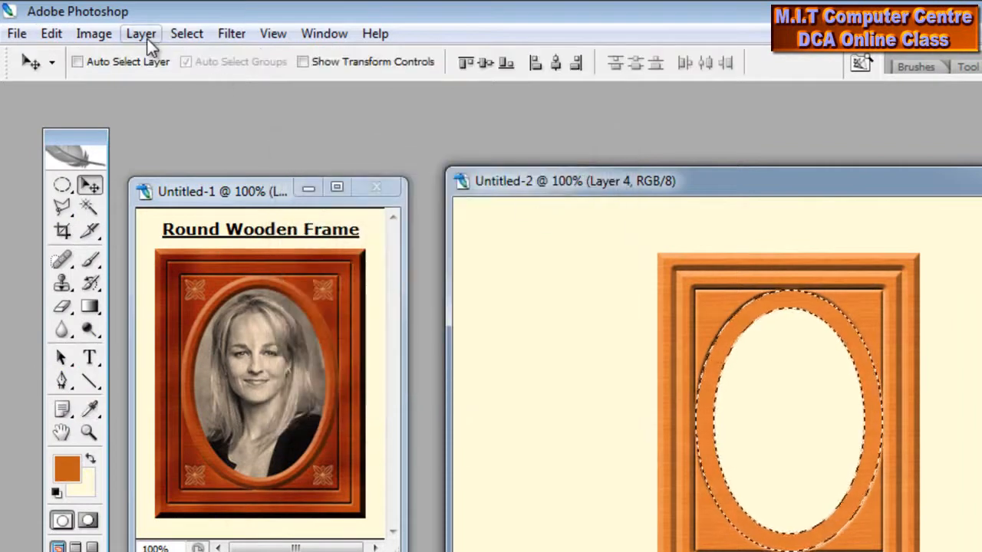
- Apply a Bevel and Emboss style to Layer 4's oval ring with an Inner Bevel and the Chisel Hard technique
click(147, 38)
mouse_move(153, 142)
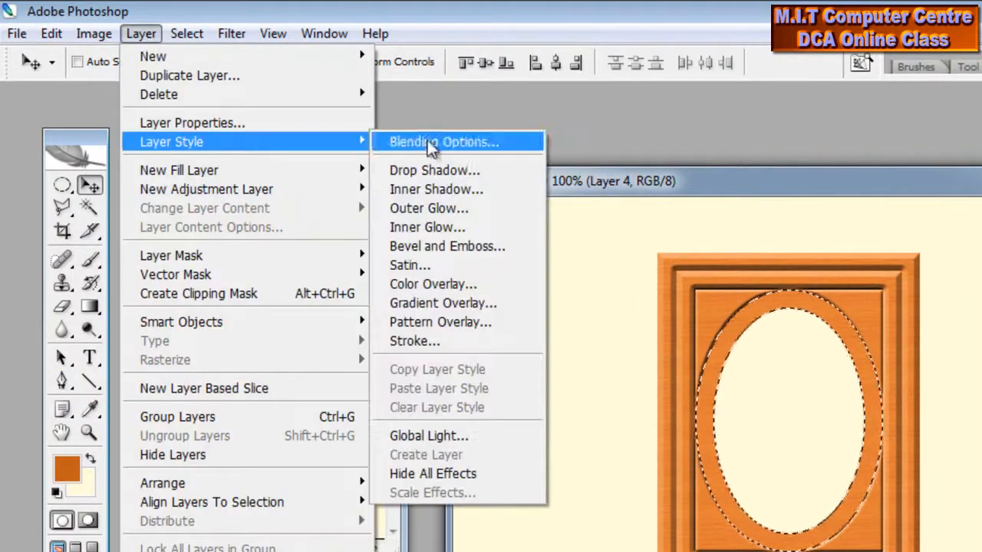
click(497, 246)
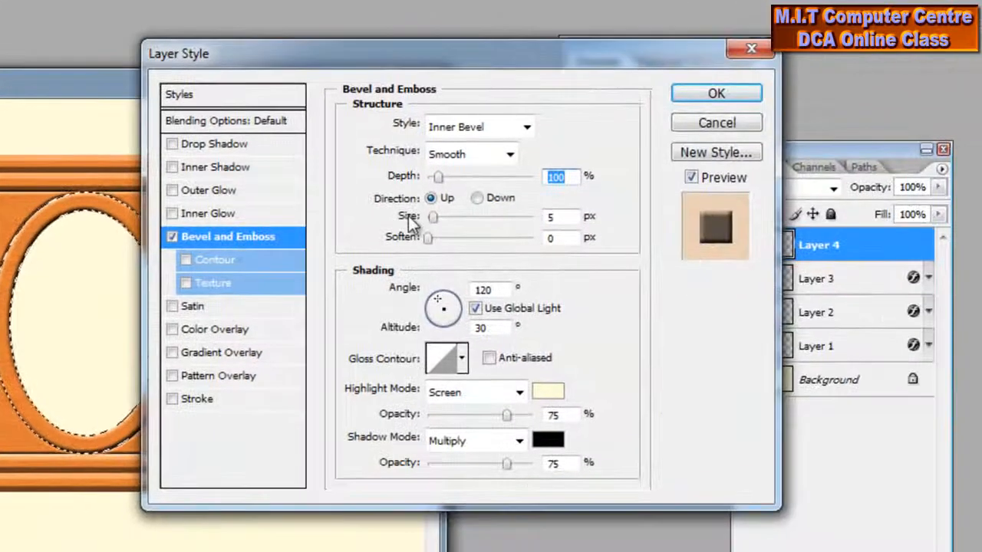
click(473, 127)
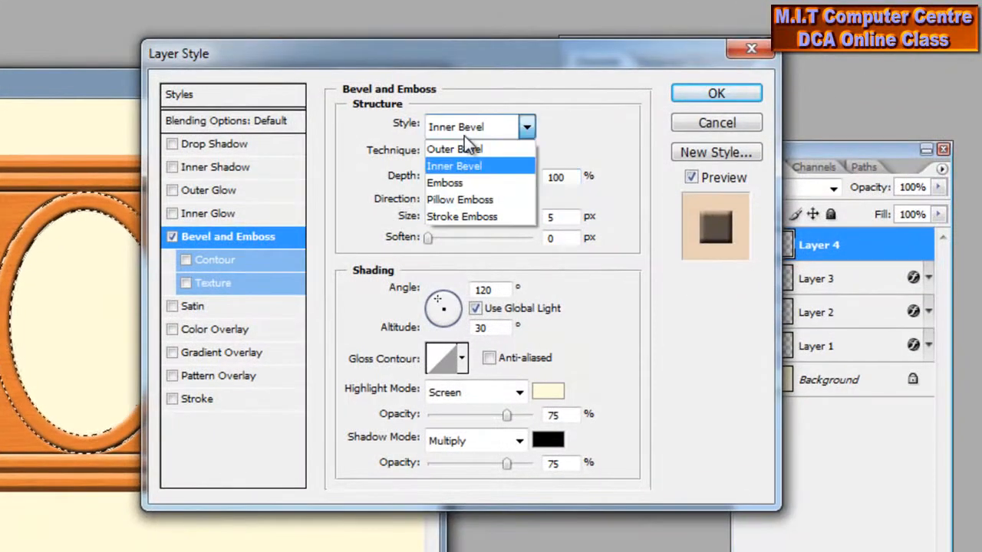
click(468, 166)
click(470, 154)
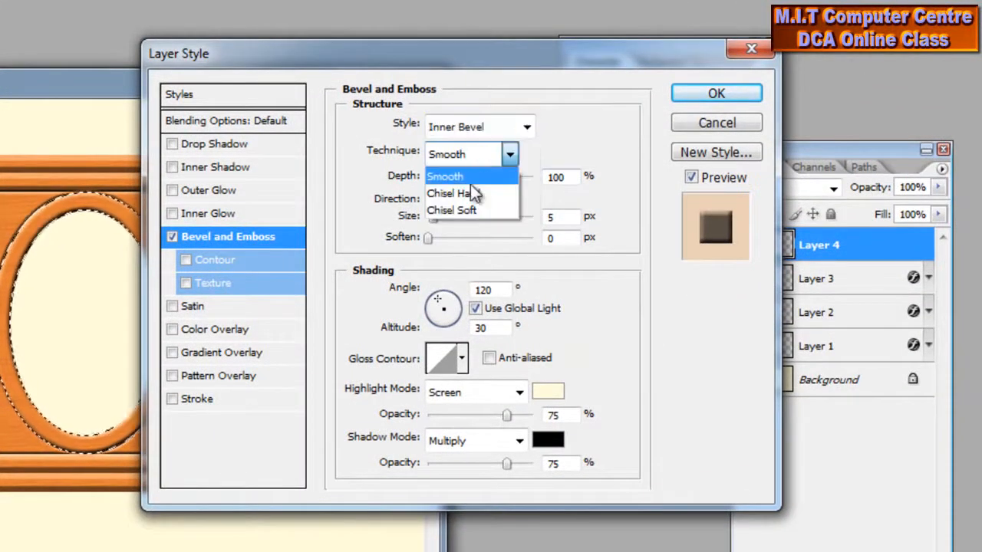
click(470, 194)
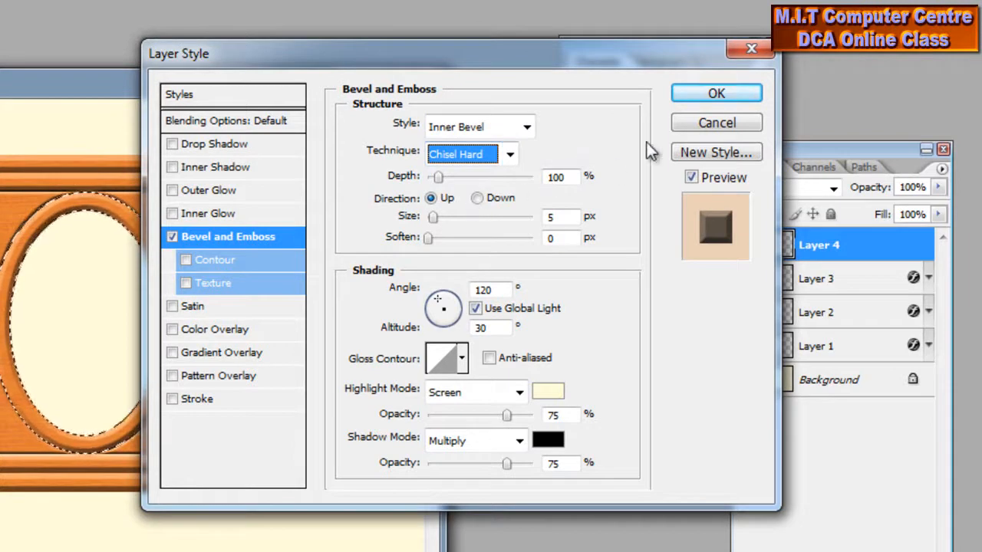
click(715, 92)
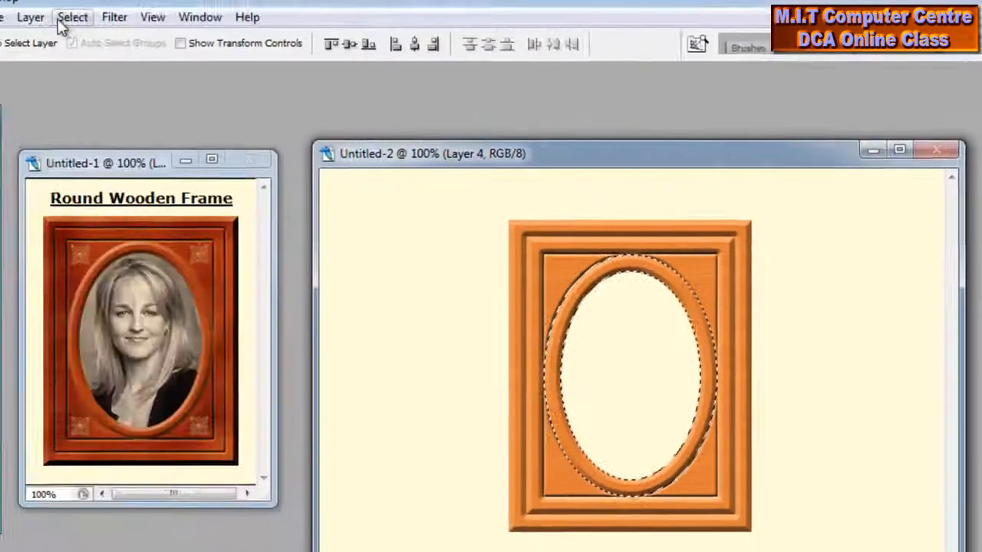
- Deselect the oval ring and reposition the Untitled-2 window beside the reference image
click(170, 31)
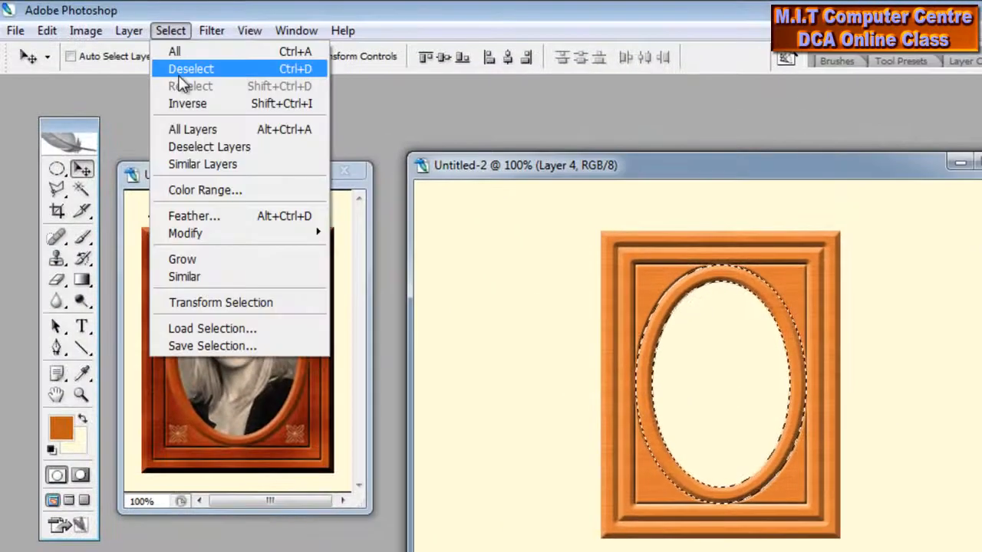
click(190, 69)
drag(625, 169, 644, 253)
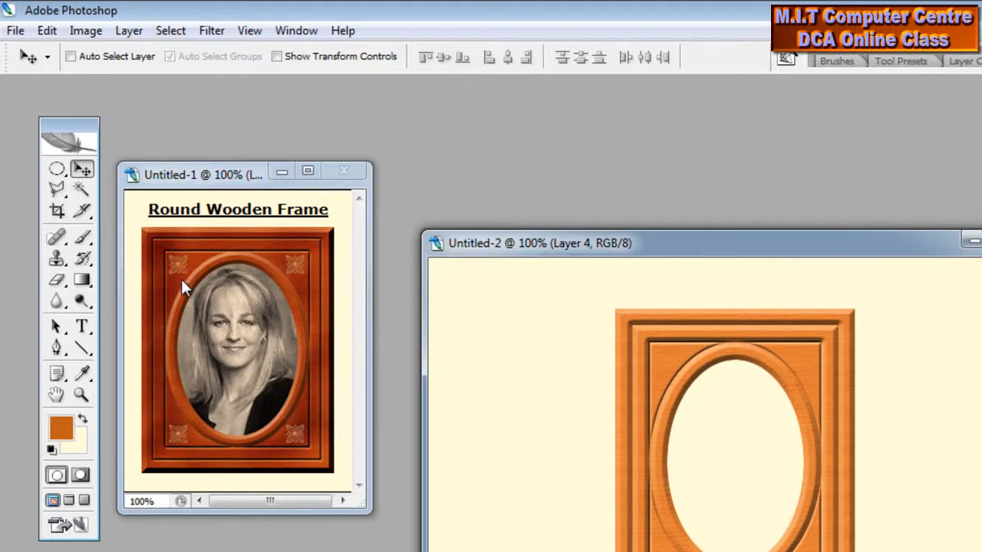
drag(521, 249, 487, 182)
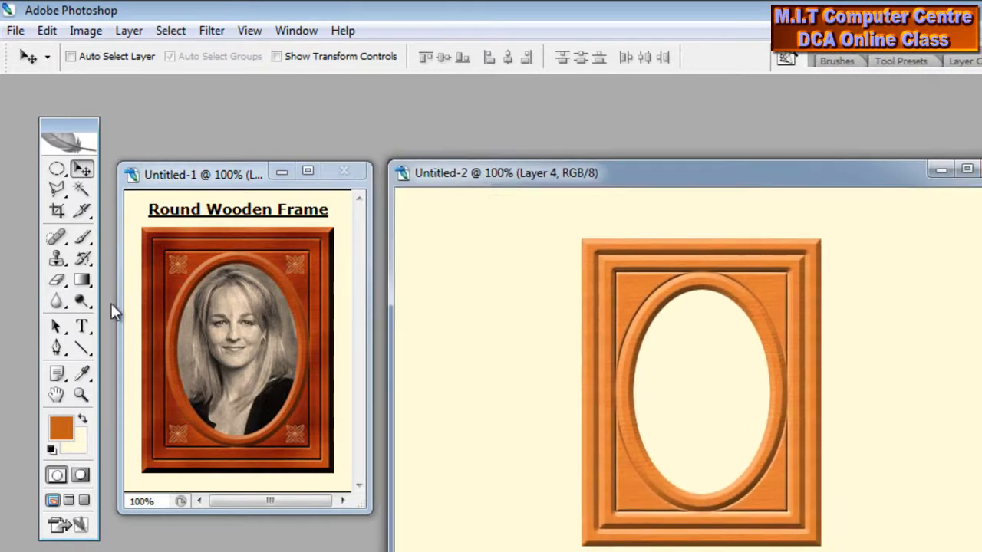
- Activate the Custom Shape tool and set its shape color to a light peach orange
click(84, 347)
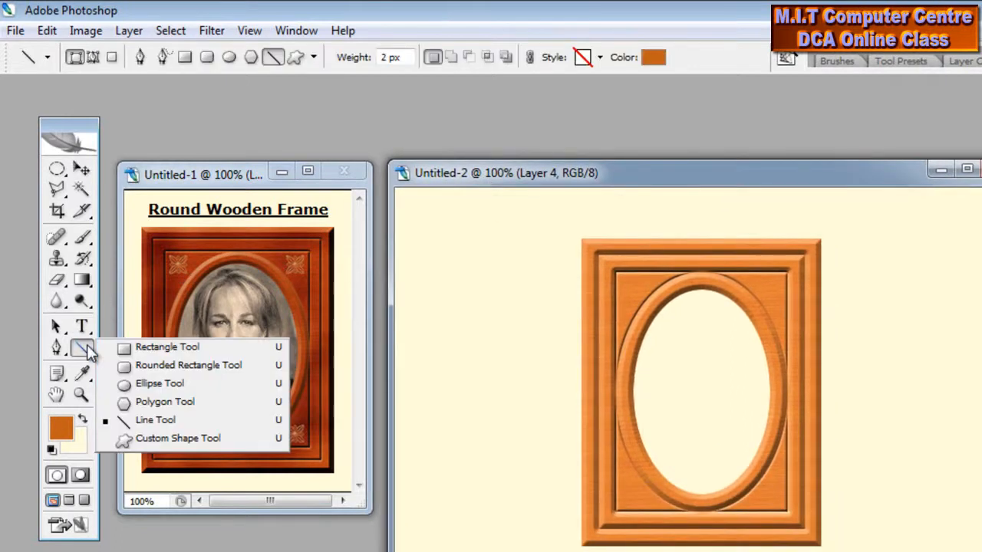
click(184, 438)
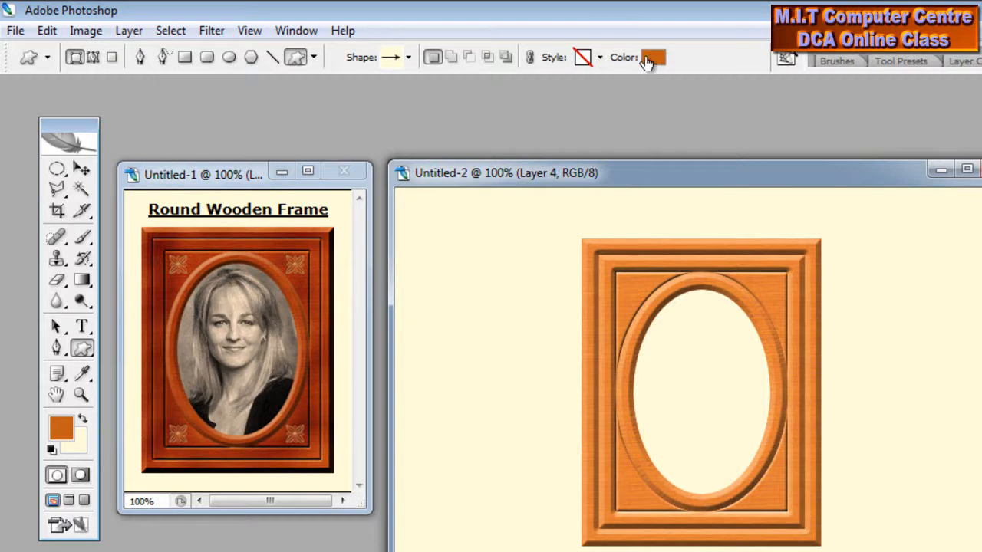
click(652, 59)
click(626, 285)
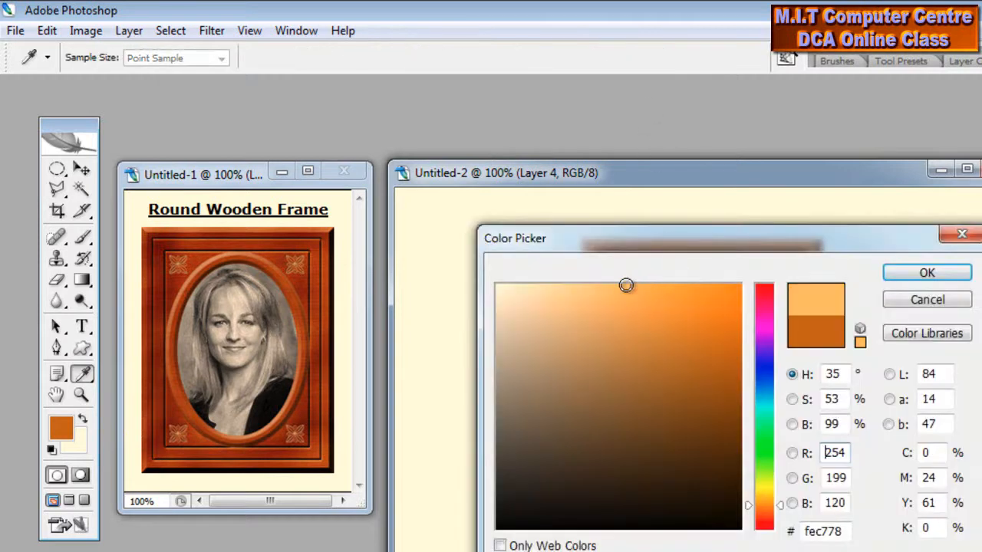
click(890, 269)
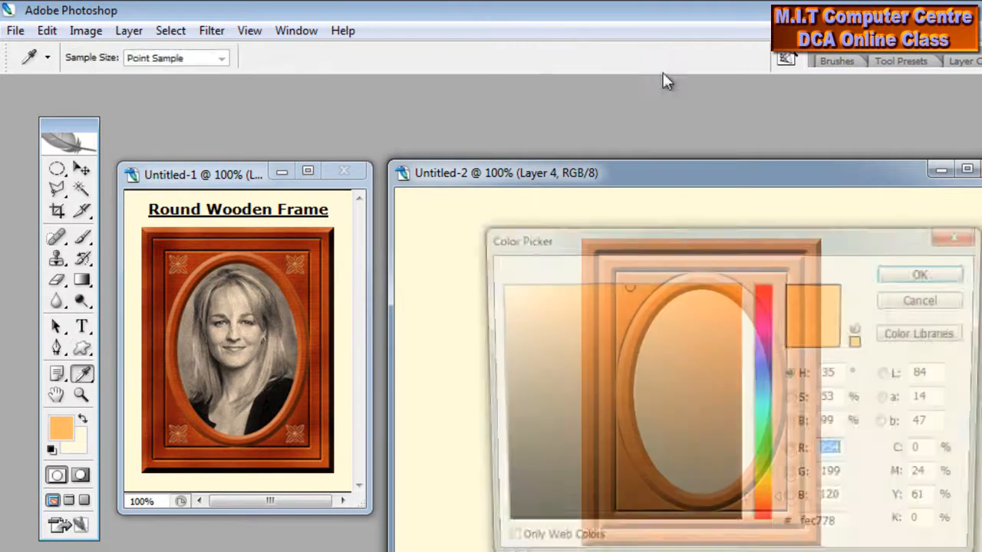
click(581, 288)
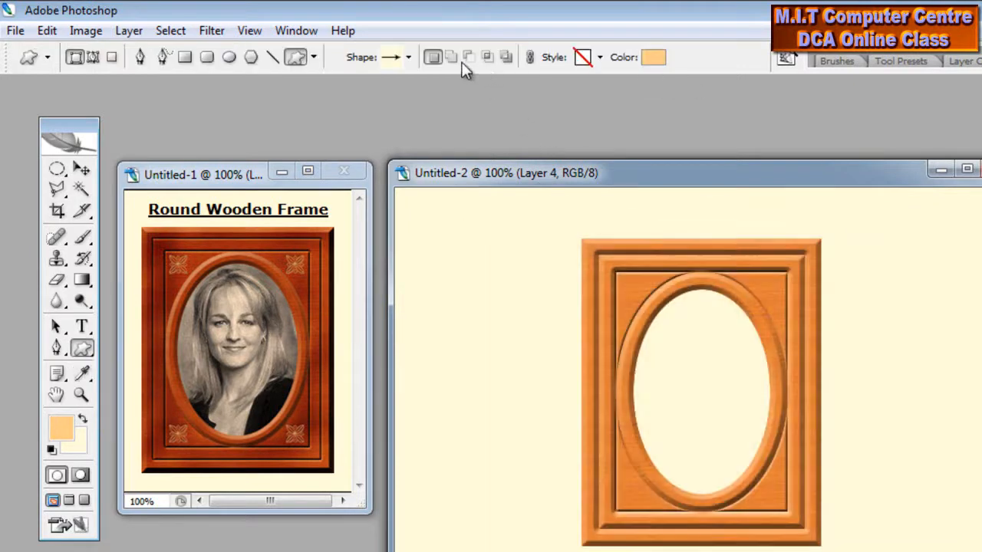
- Replace the current custom shapes with the Ornaments set and choose the four-leaf diagonal ornament
click(410, 56)
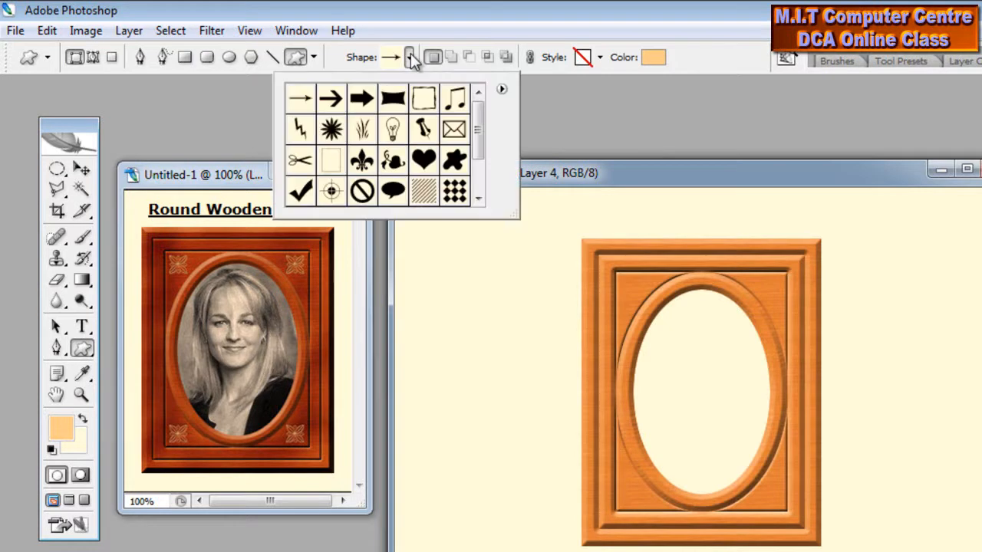
drag(479, 122, 477, 166)
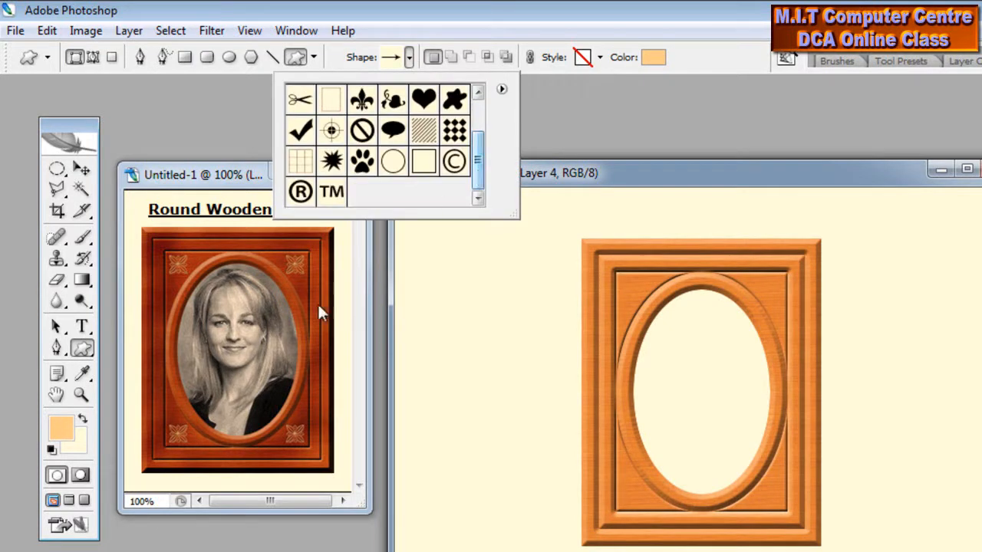
click(502, 89)
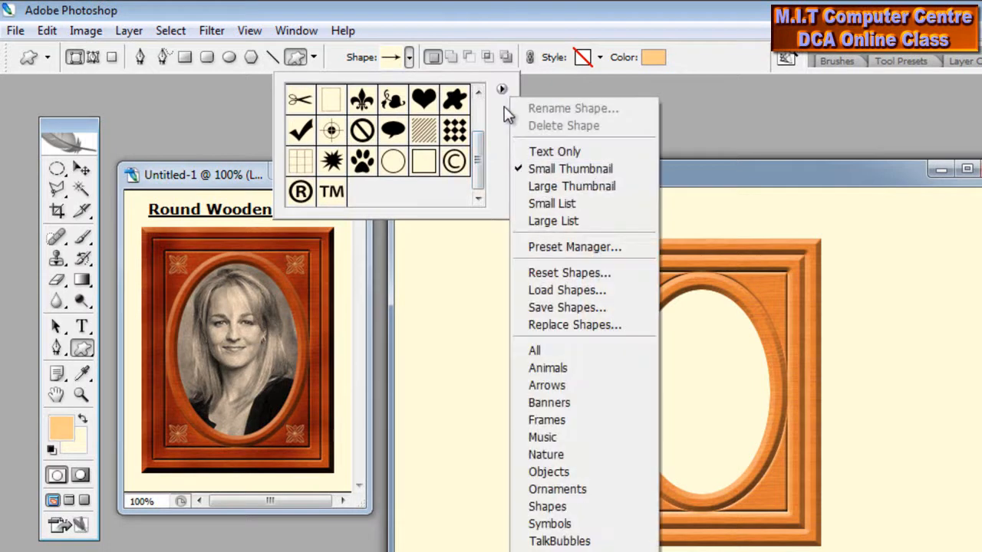
click(588, 491)
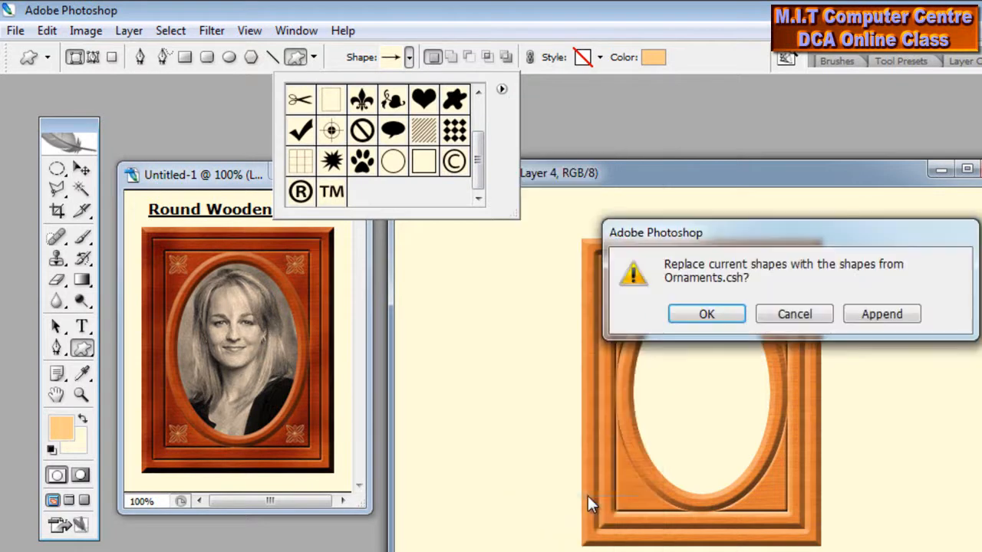
click(711, 314)
click(420, 129)
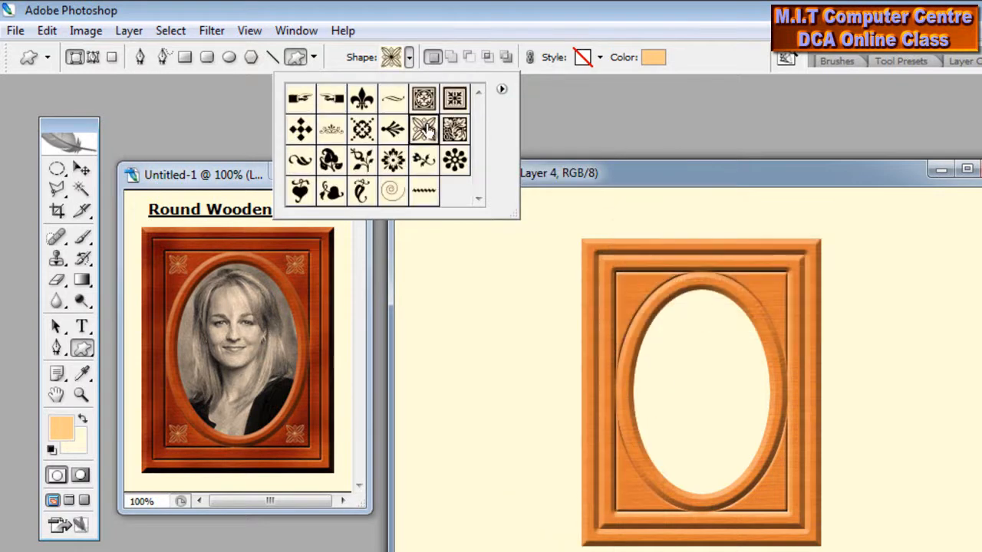
- Draw the ornament in the upper-left corner of the frame's inner panel and place copies in the other three corners
click(610, 182)
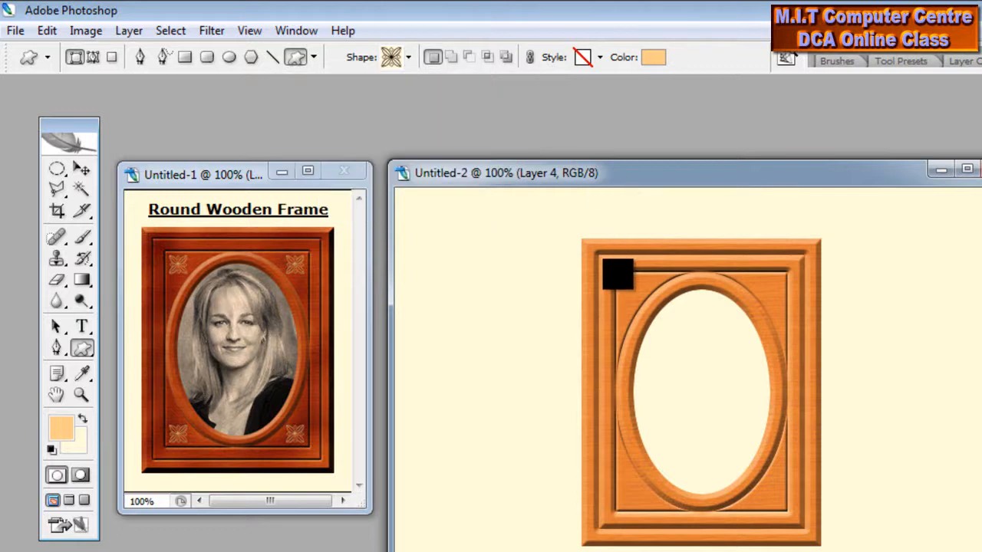
drag(616, 273, 641, 313)
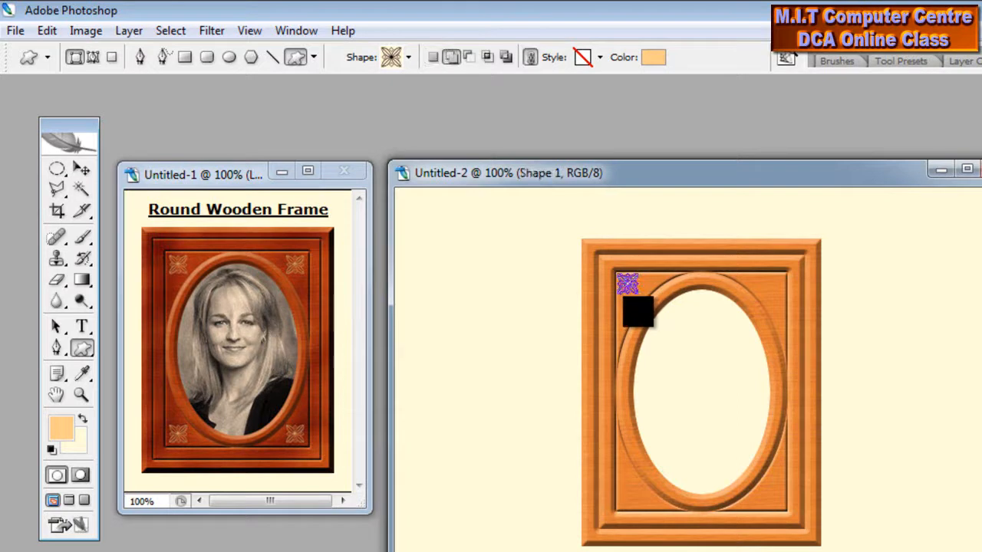
click(82, 168)
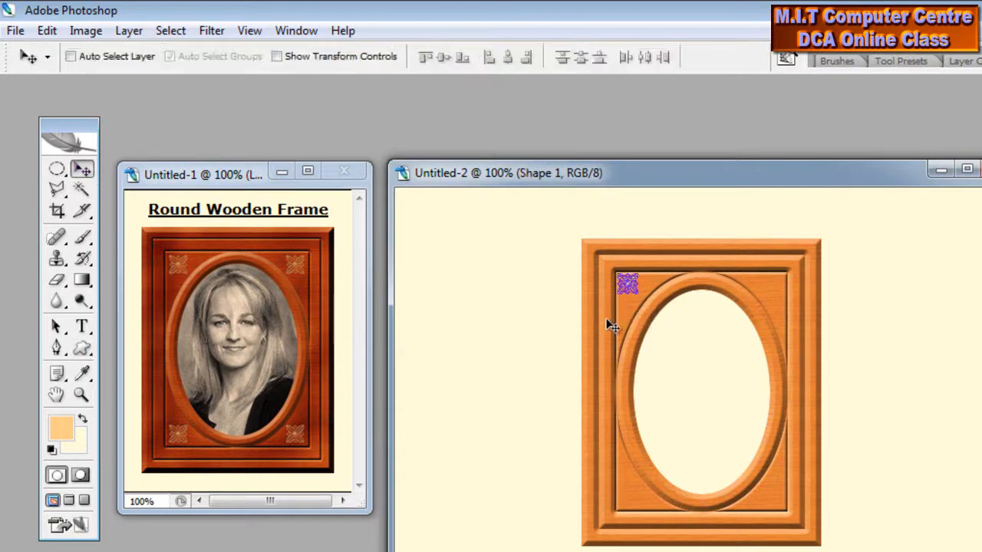
drag(627, 287, 769, 289)
drag(769, 284, 767, 288)
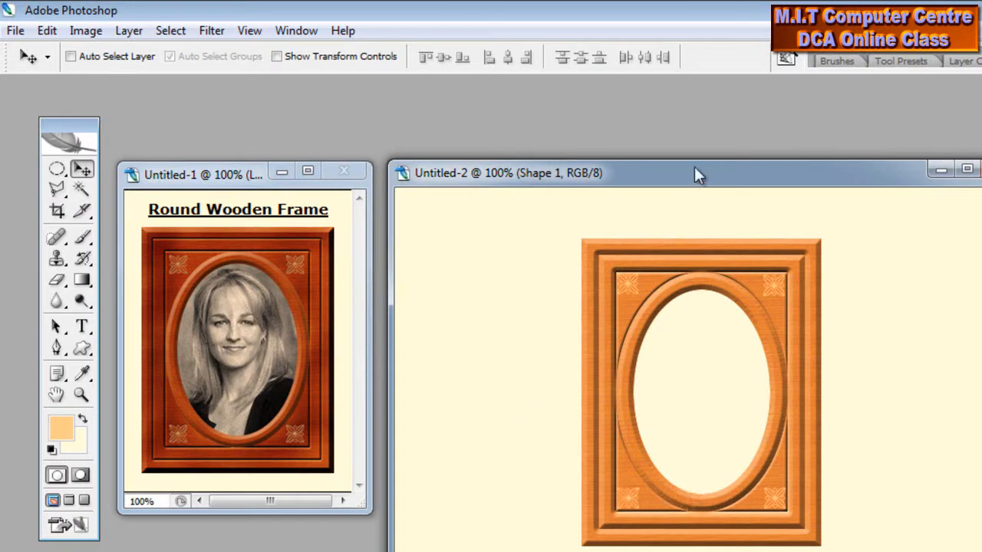
drag(694, 176, 666, 185)
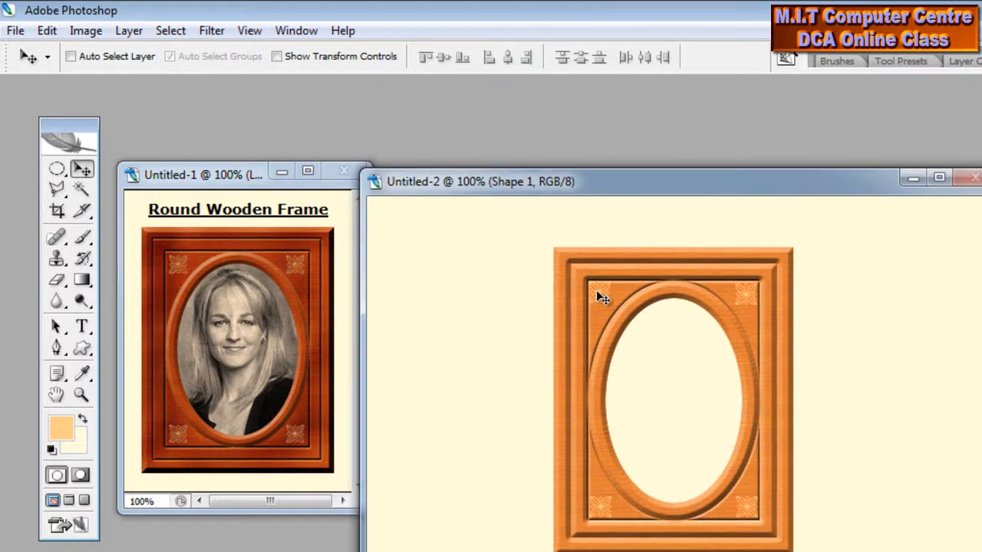
- Darken the outer wooden border on Layer 1 using the Burn tool with a 65 brush, Midtones range and 50% exposure
mouse_move(82, 301)
mouse_down()
mouse_move(107, 301)
mouse_move(142, 324)
mouse_up()
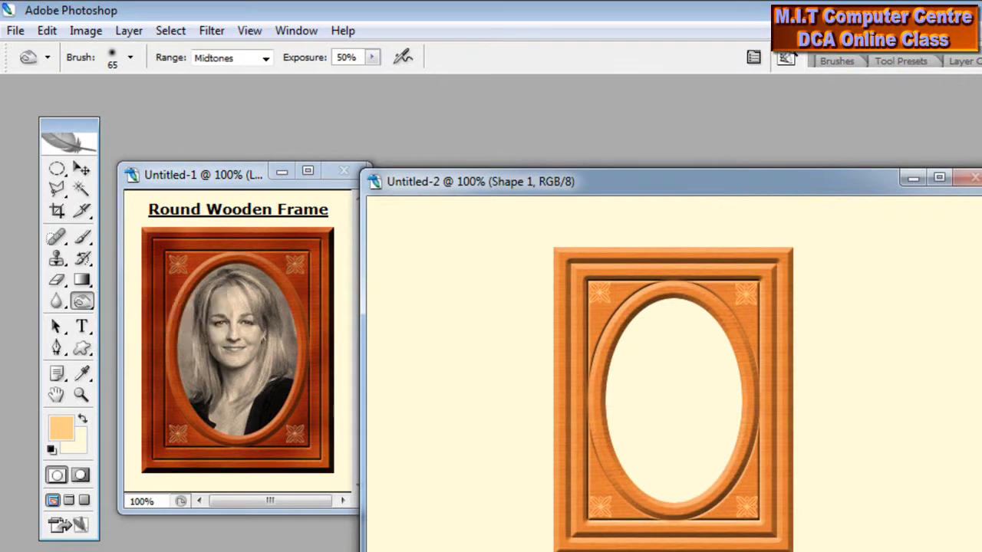
key(ctrl+e)
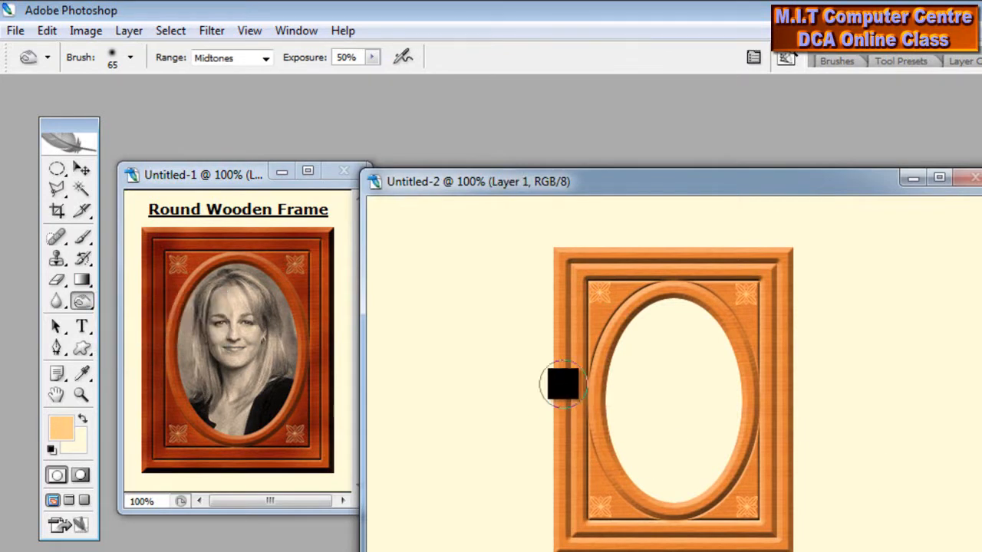
mouse_move(561, 370)
mouse_down()
mouse_move(541, 324)
mouse_move(545, 266)
mouse_move(555, 473)
mouse_move(581, 541)
mouse_move(594, 551)
mouse_move(614, 543)
mouse_move(758, 549)
mouse_move(778, 281)
mouse_move(732, 256)
mouse_move(638, 250)
mouse_move(547, 268)
mouse_up()
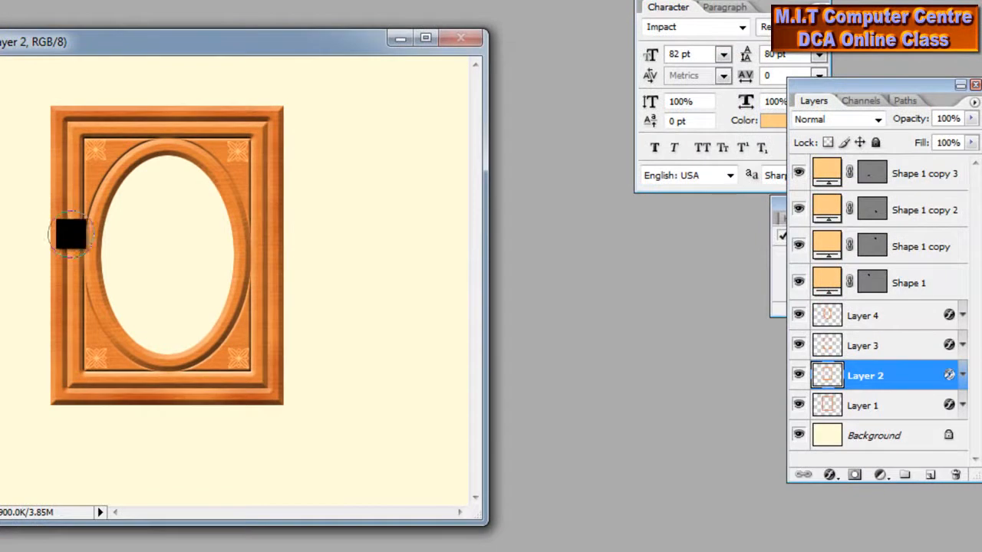
- Burn darker wood shading into the inner border on Layer 2, the corner panel on Layer 3 and the oval ring on Layer 4
drag(90, 240, 80, 204)
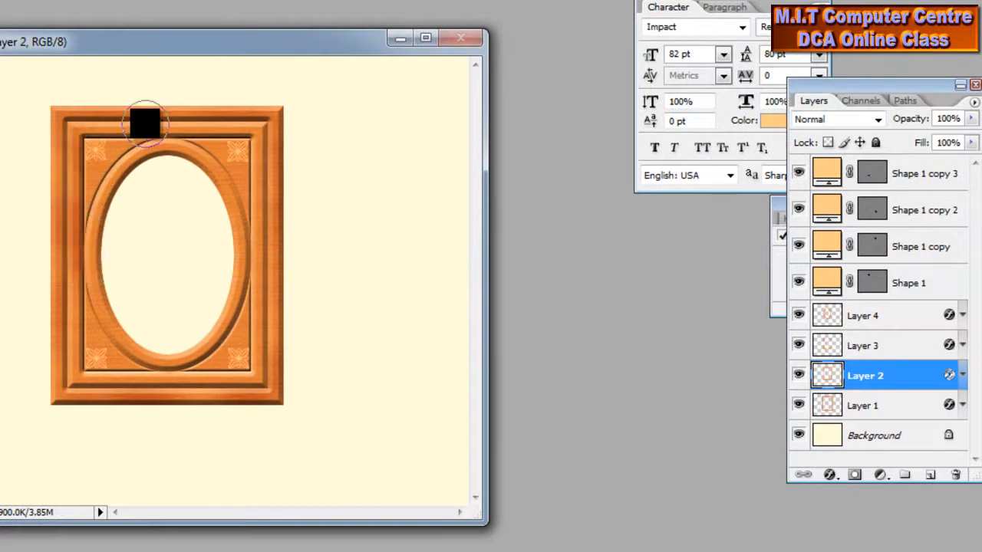
mouse_move(142, 108)
mouse_down()
mouse_move(183, 120)
mouse_move(227, 178)
mouse_move(222, 123)
mouse_move(243, 176)
mouse_move(228, 196)
mouse_move(280, 232)
mouse_move(230, 165)
mouse_move(257, 213)
mouse_move(244, 277)
mouse_move(303, 340)
mouse_move(234, 282)
mouse_move(256, 326)
mouse_move(230, 290)
mouse_move(204, 354)
mouse_move(220, 385)
mouse_move(209, 331)
mouse_move(231, 380)
mouse_move(201, 380)
mouse_move(141, 350)
mouse_move(52, 390)
mouse_move(67, 364)
mouse_move(64, 412)
mouse_move(68, 312)
mouse_move(106, 324)
mouse_move(21, 331)
mouse_move(92, 334)
mouse_up()
click(882, 349)
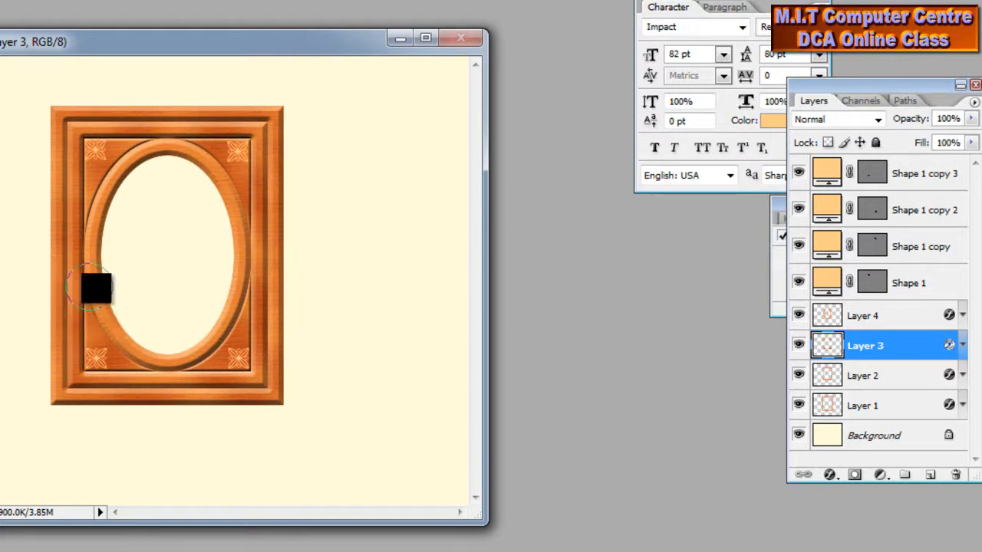
click(887, 317)
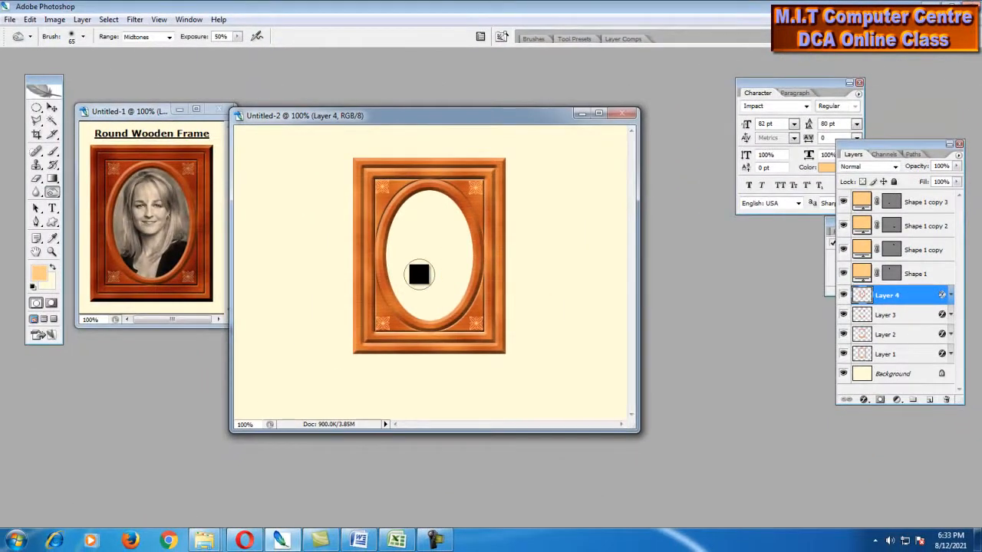
- Open the digital_photoshop_downloads portrait from the Lesson Picture folder and place a copy over the frame's oval opening in Untitled-2
click(52, 108)
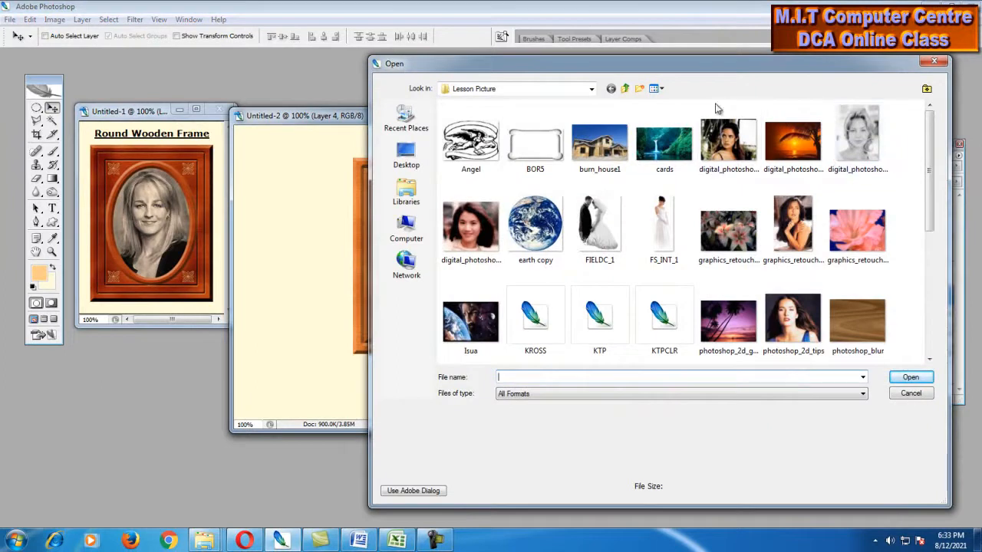
drag(708, 69, 445, 335)
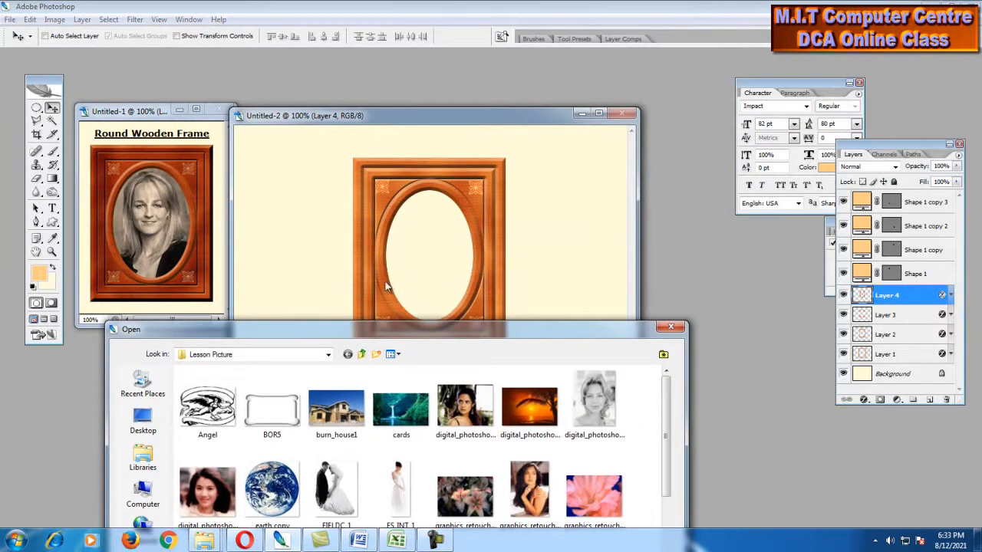
drag(535, 328, 185, 113)
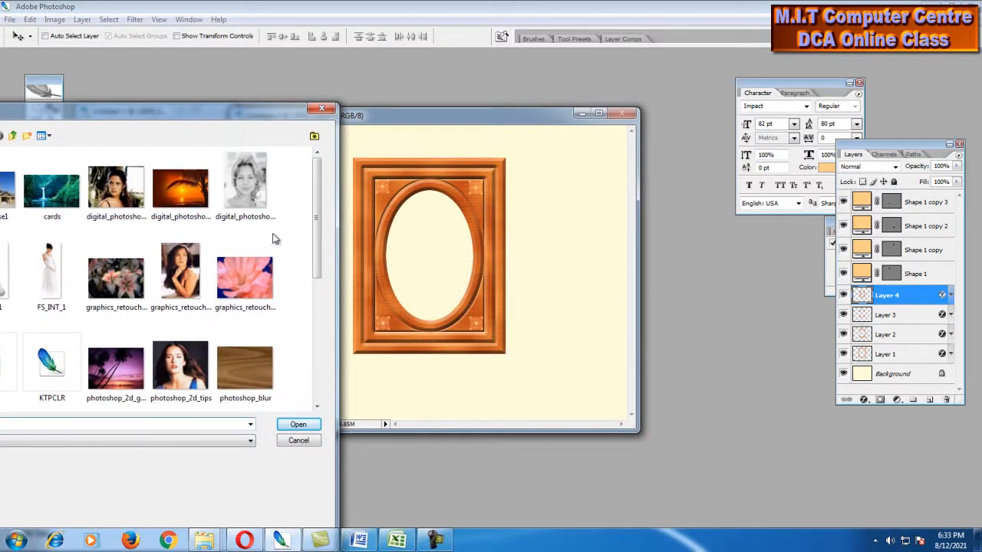
click(252, 189)
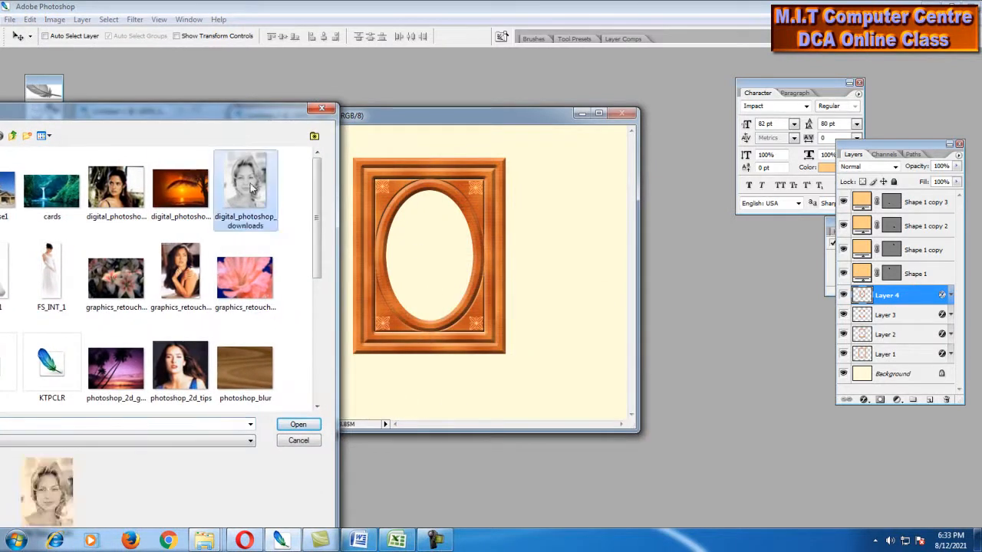
click(298, 424)
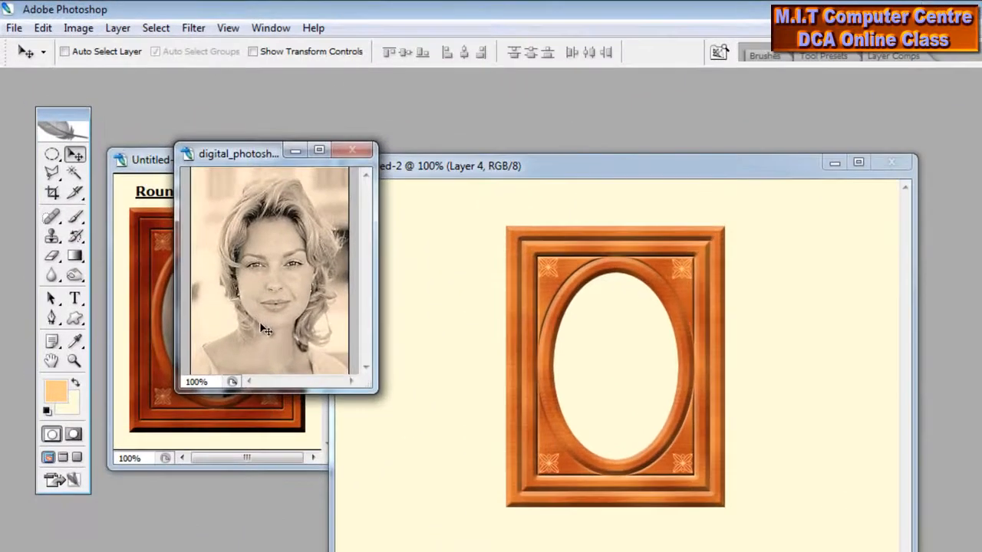
drag(280, 266, 503, 367)
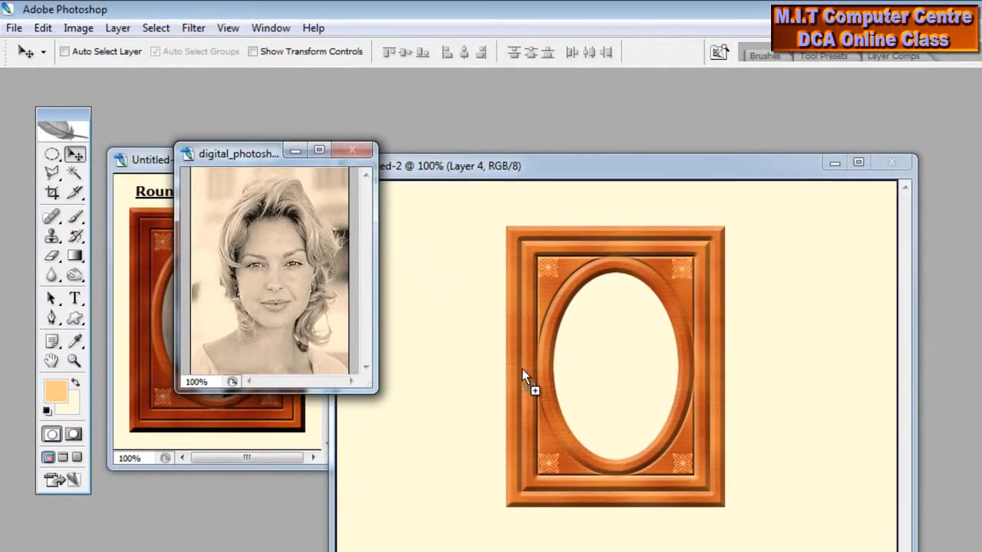
drag(583, 384, 611, 365)
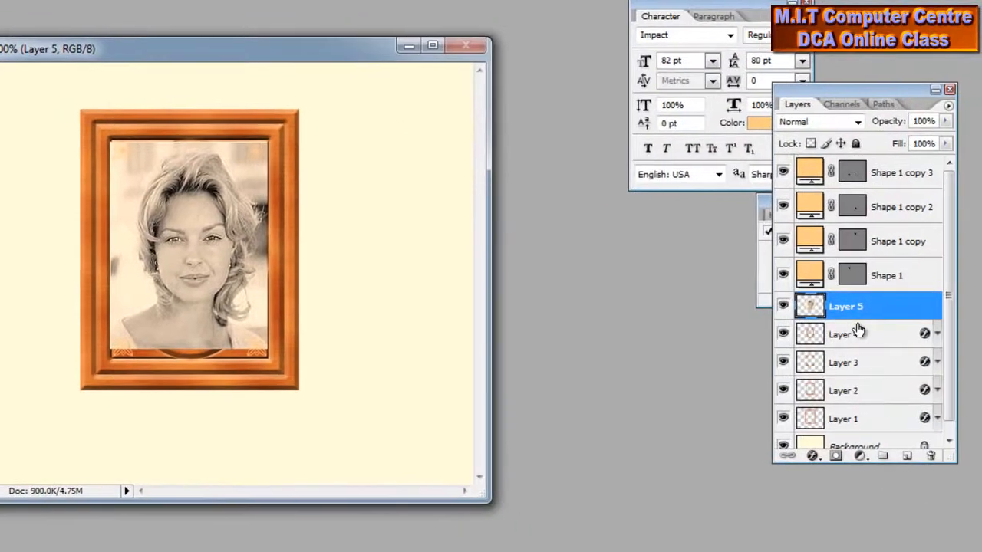
- Select the oval opening on Layer 4 with the Magic Wand and invert the selection
click(880, 336)
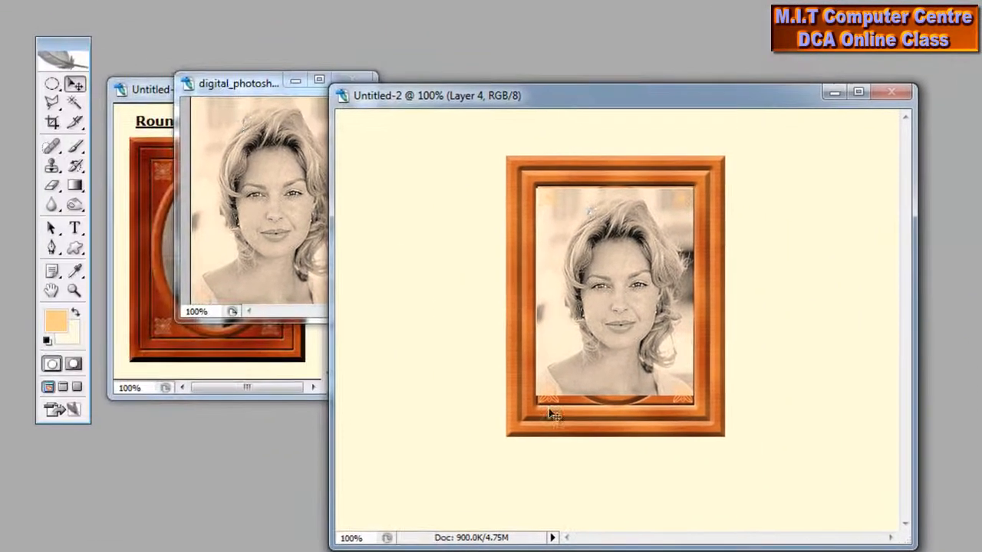
click(241, 83)
drag(241, 83, 324, 31)
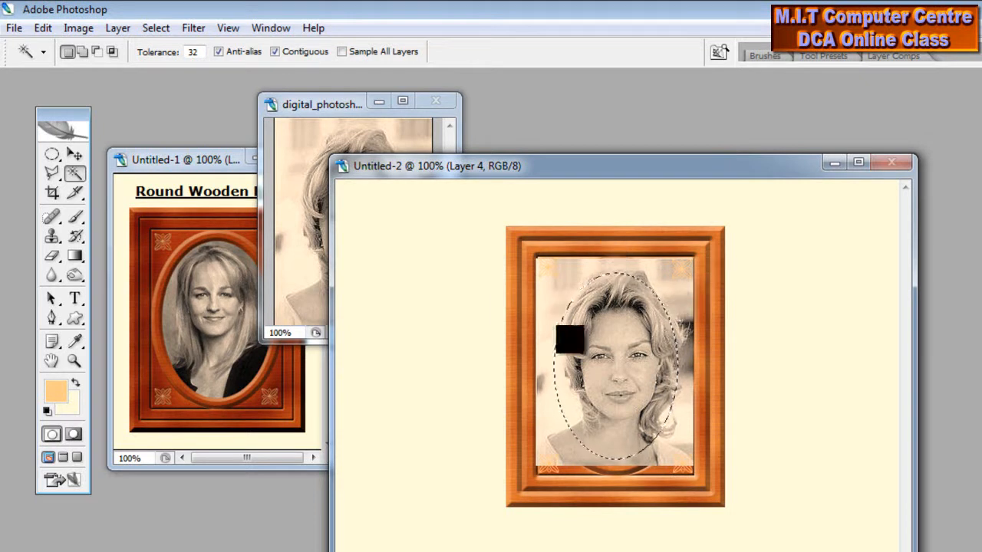
click(155, 27)
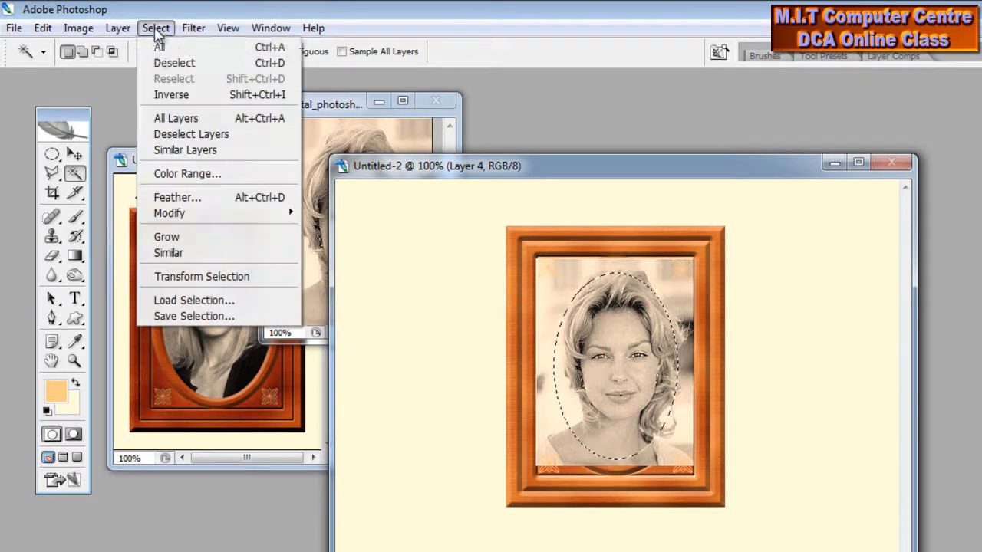
click(168, 95)
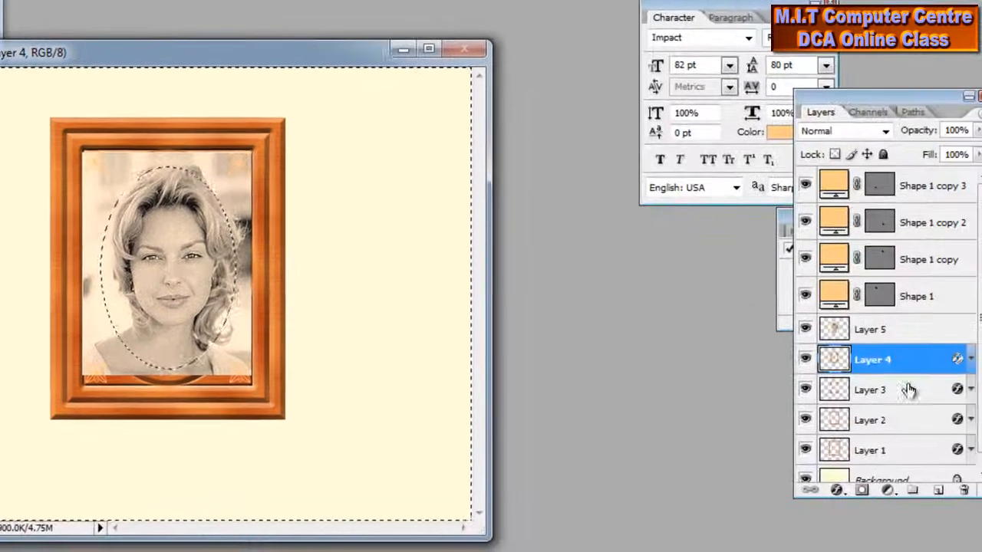
- Delete the part of the Layer 5 portrait outside the oval opening and remove the selection
click(890, 330)
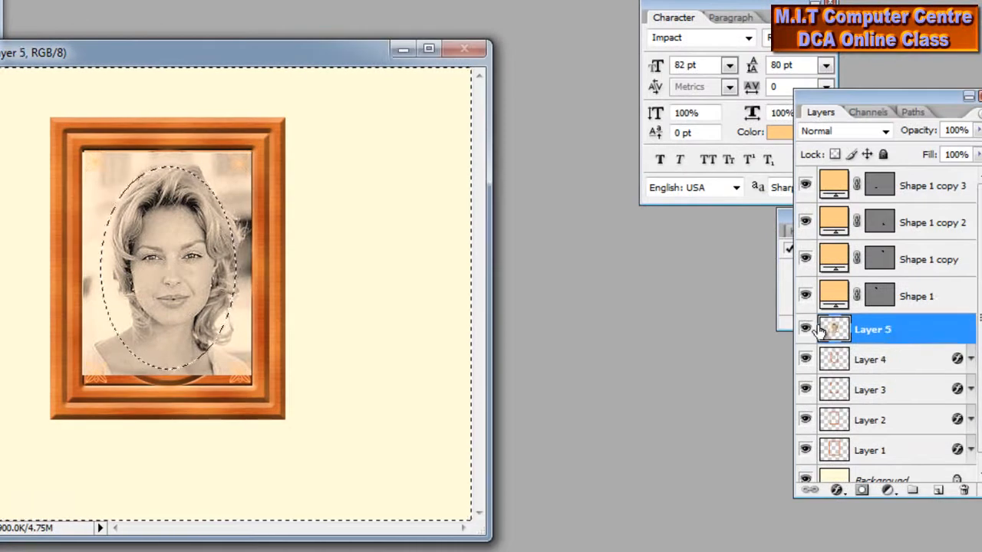
click(875, 359)
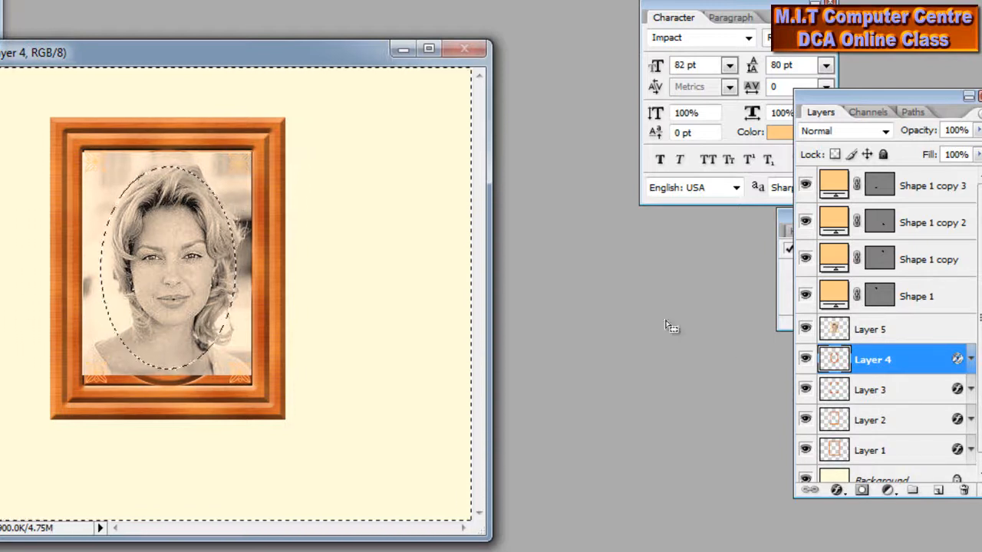
click(882, 331)
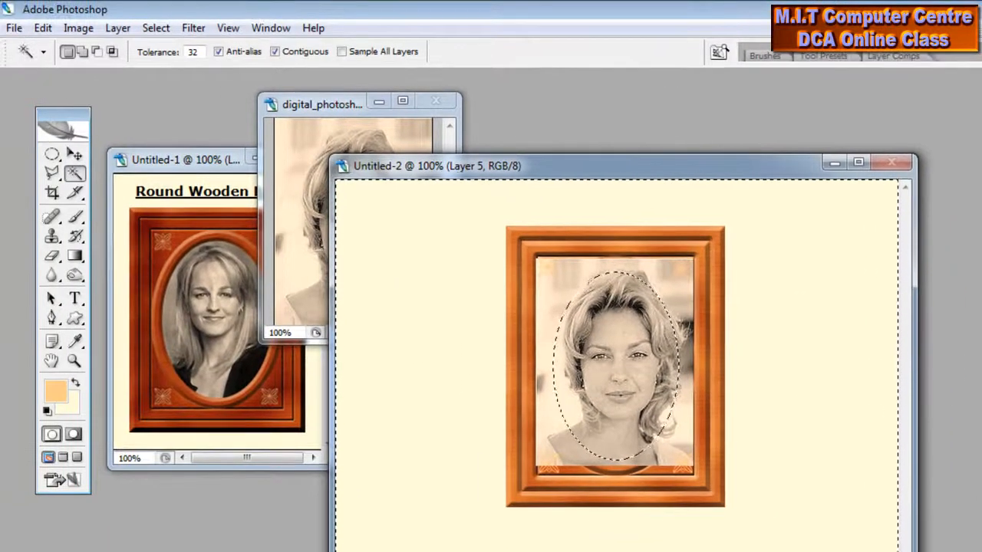
key(Delete)
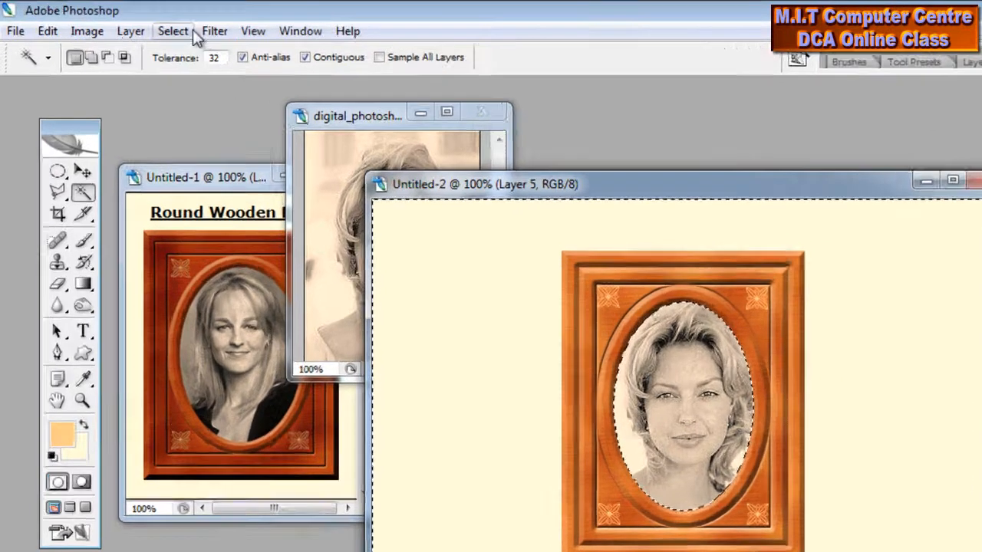
click(157, 28)
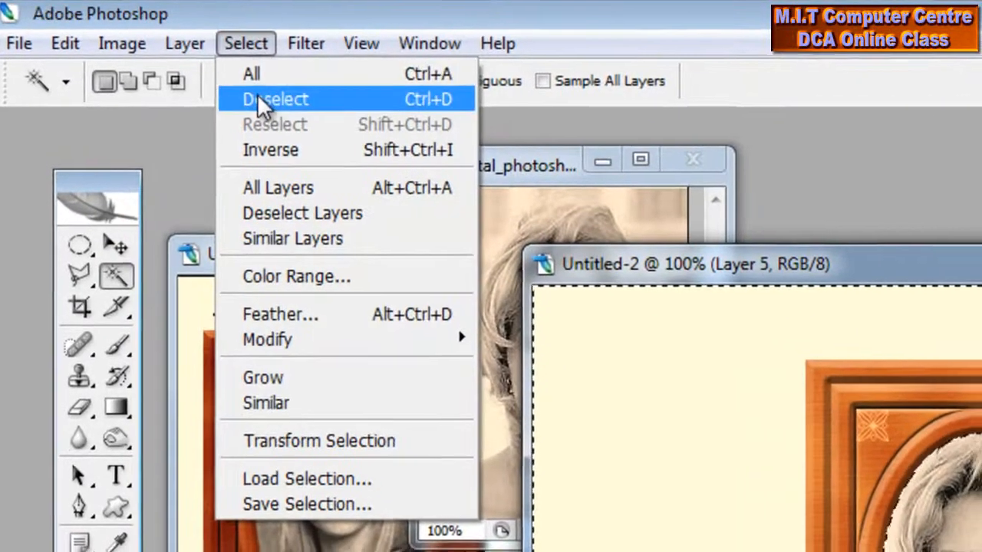
click(261, 97)
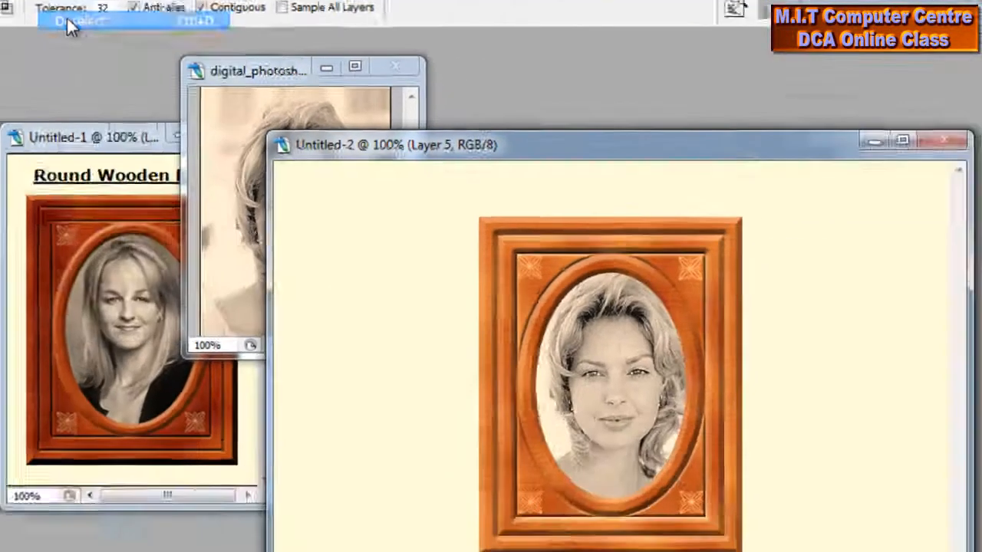
- Trim the empty cream margins around the wooden frame in Untitled-2
drag(742, 165, 835, 172)
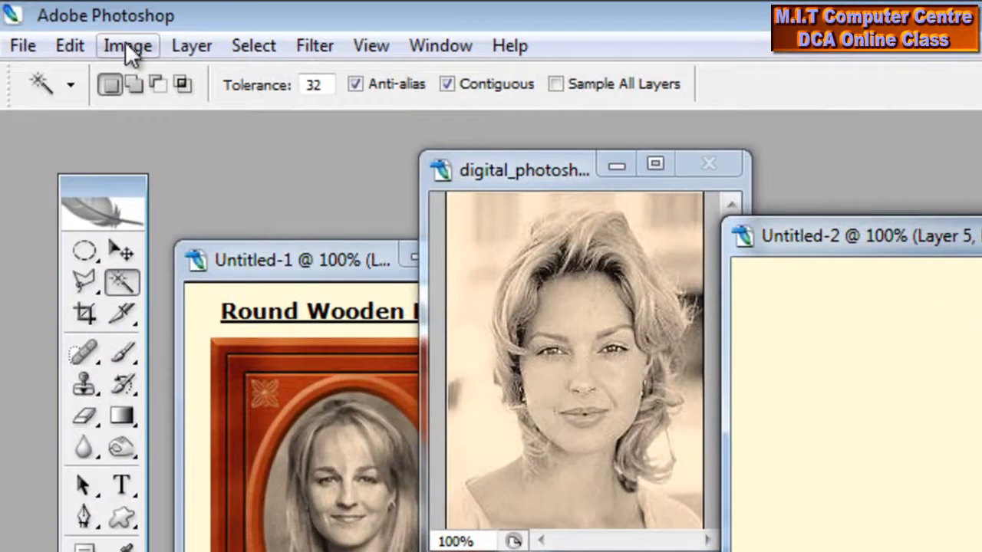
click(125, 41)
click(253, 371)
click(565, 128)
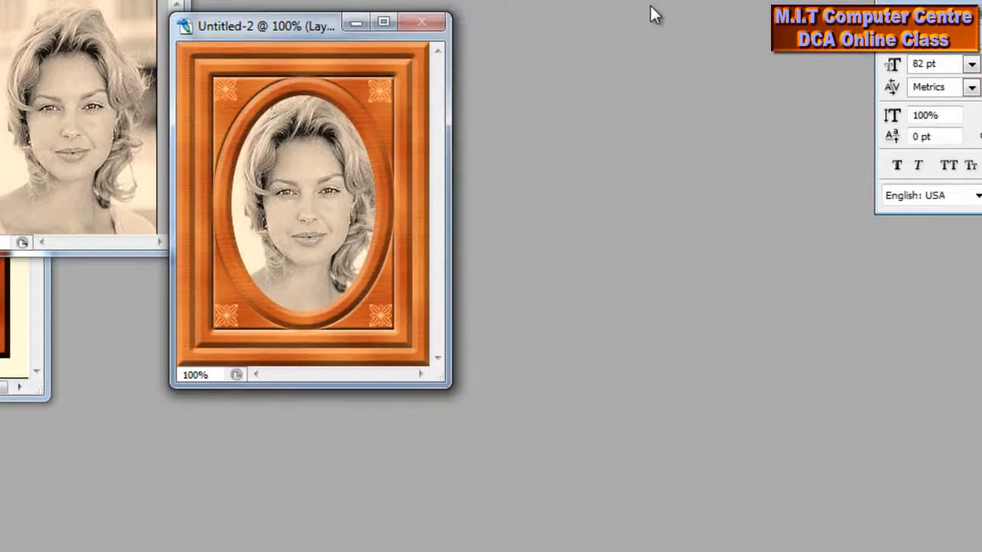
- Show the Layers palette and bring its lower layers into view
key(F7)
drag(746, 210, 745, 335)
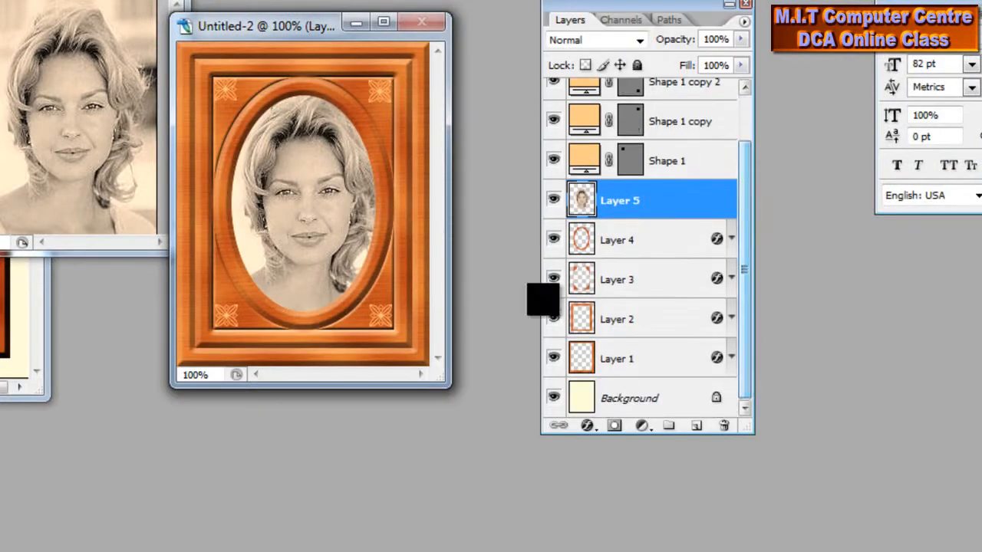
- Try moving the Layer 5 portrait off the oval opening and undo the move
drag(323, 241, 272, 224)
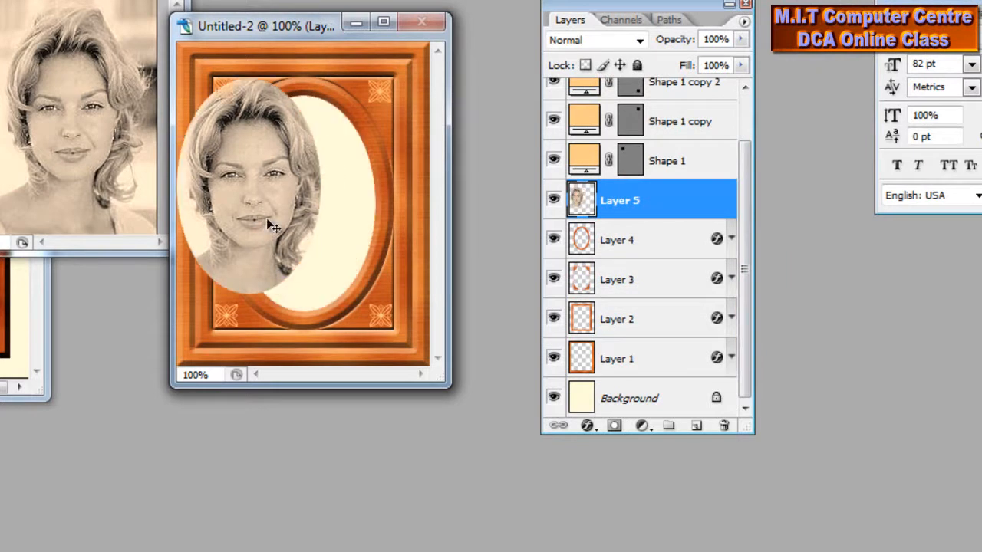
key(ctrl+z)
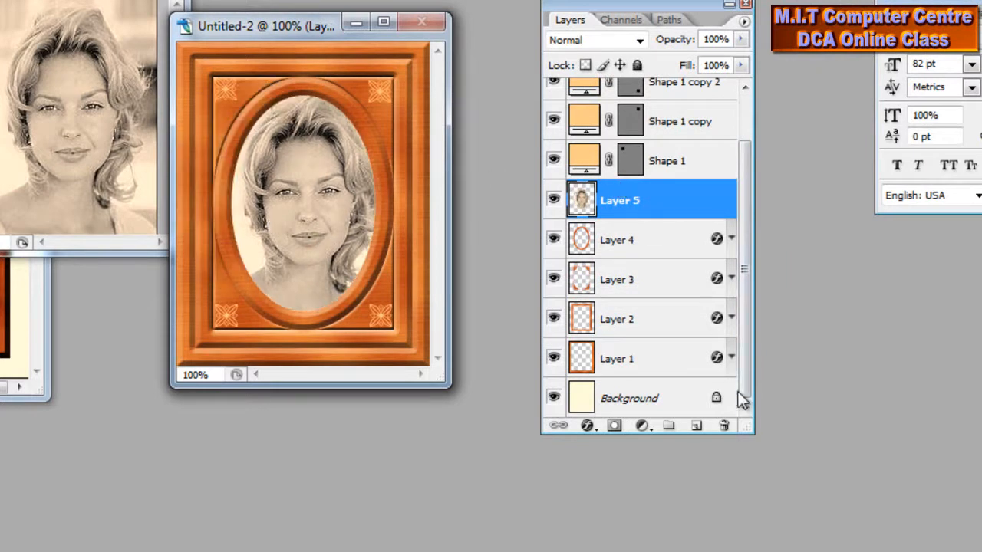
- Enlarge the Layers palette and merge all layers from Shape 1 copy 3 down to Layer 1, leaving out the Background
drag(751, 434, 801, 545)
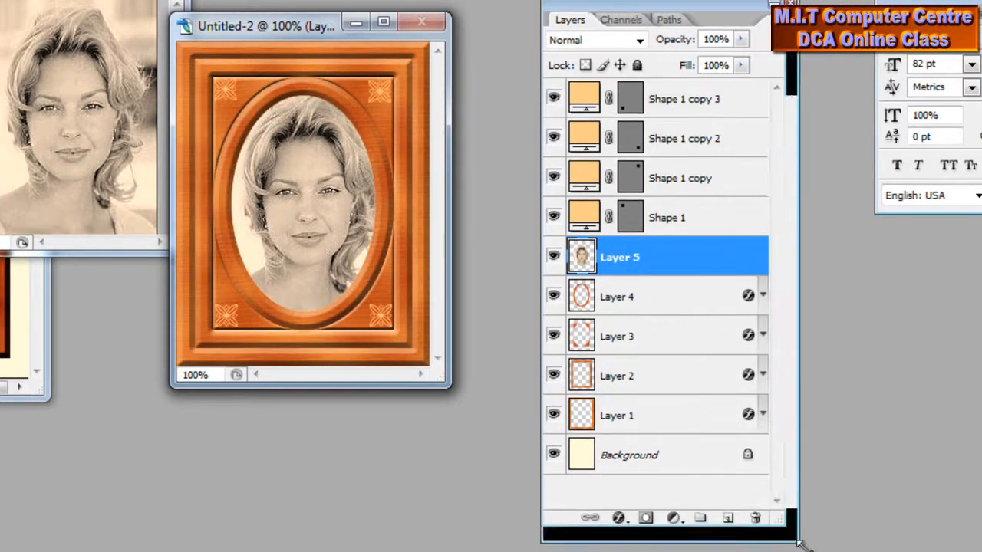
click(713, 106)
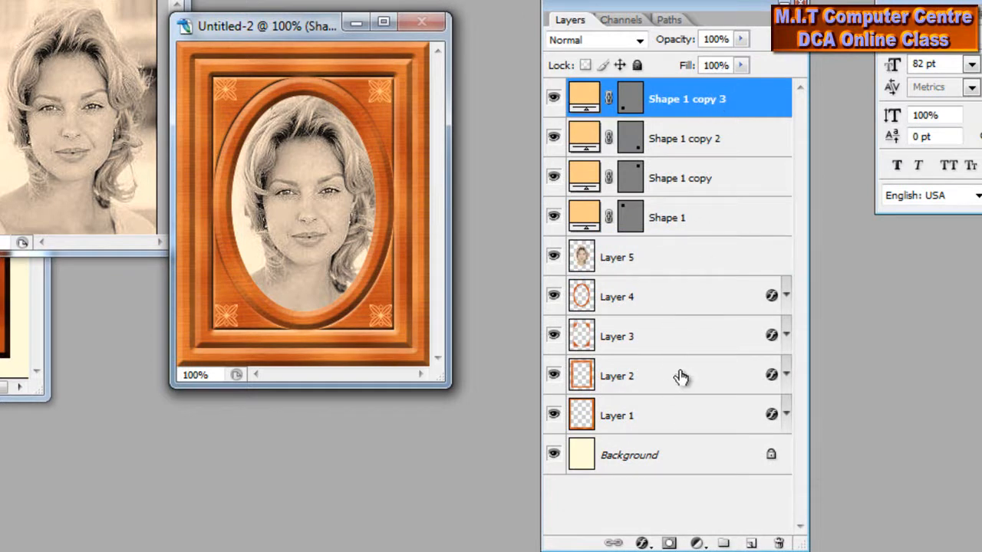
shift+click(709, 427)
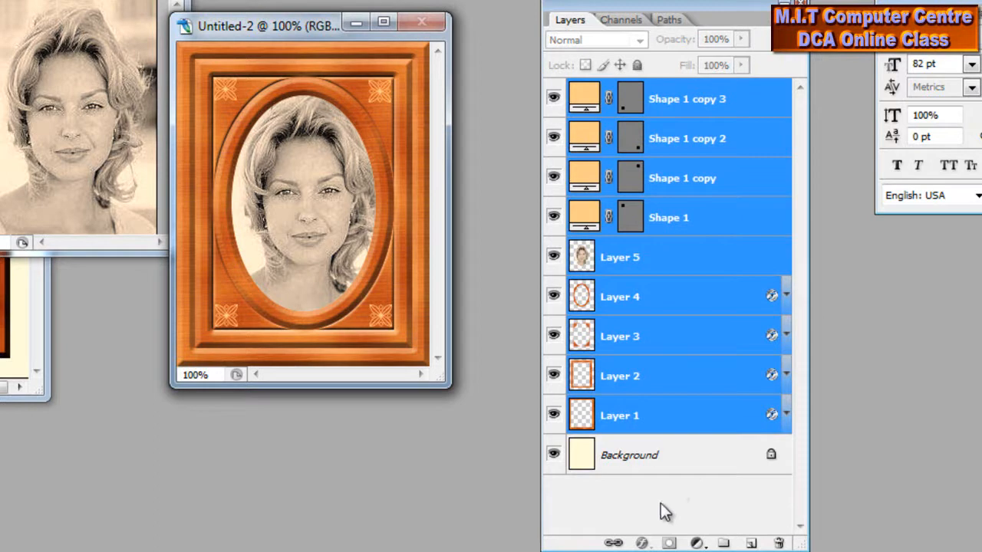
key(ctrl+e)
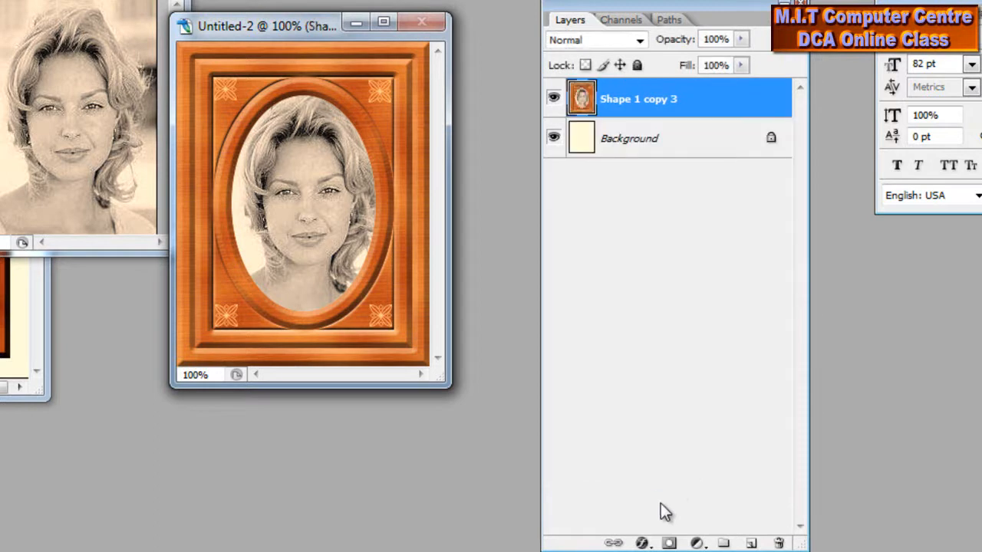
- Undo a trial move of the merged frame and merge its layer down into the Background
drag(288, 125, 329, 140)
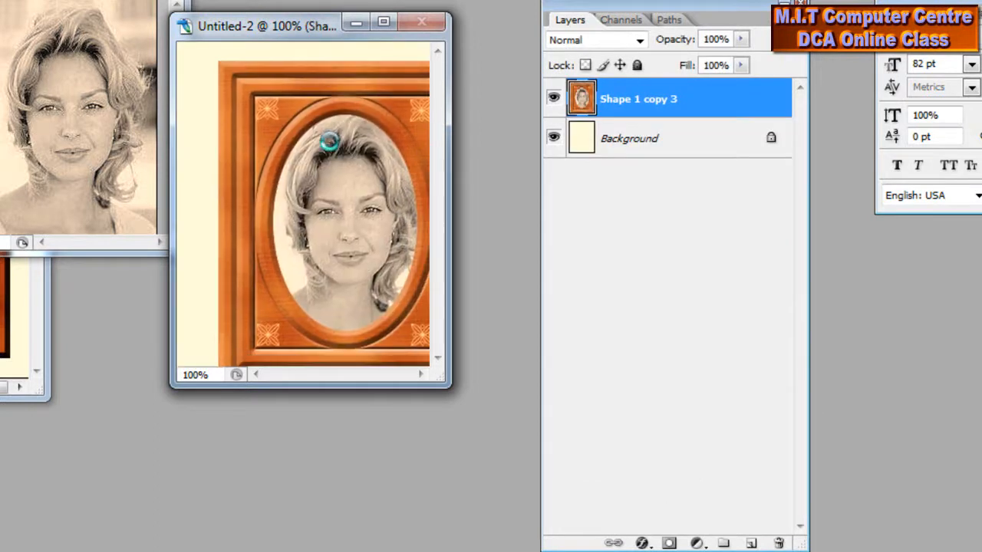
key(ctrl+z)
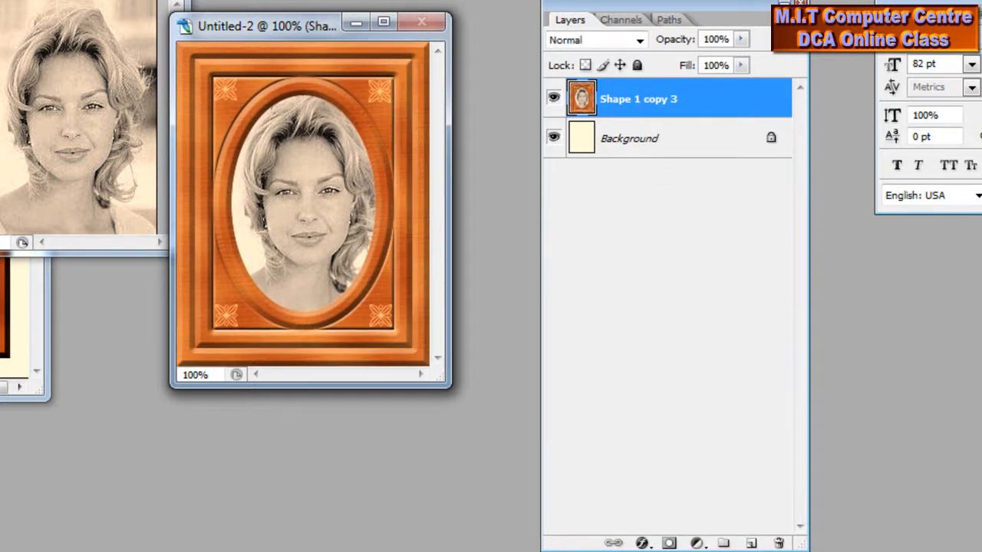
key(ctrl+e)
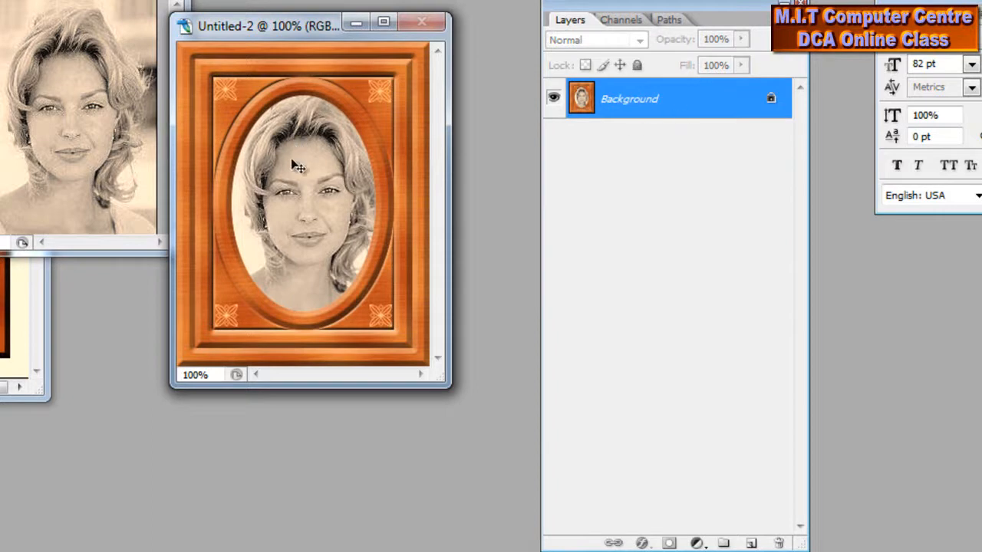
click(320, 221)
click(438, 192)
- Close the source portrait photo and place the Untitled-2 window beside the Untitled-1 window
drag(280, 23, 322, 0)
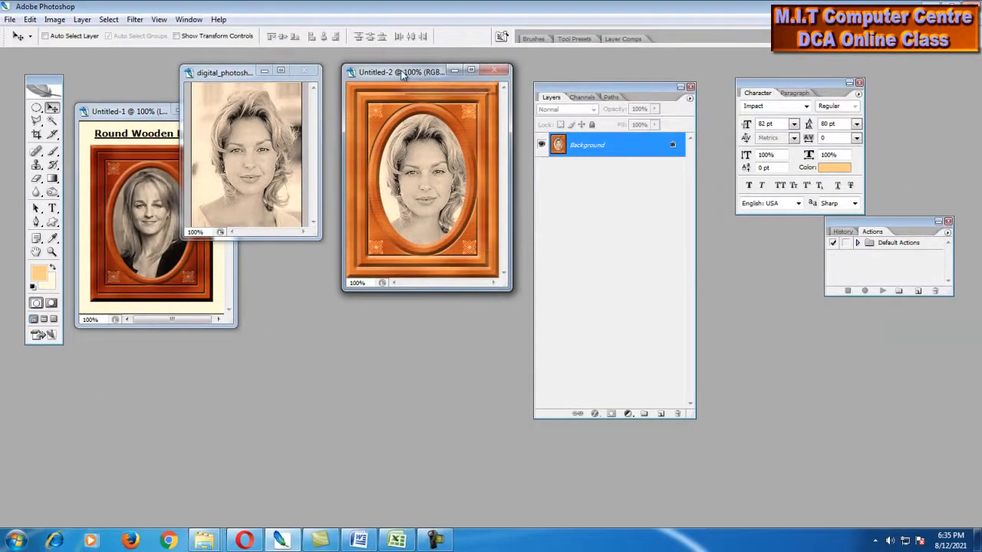
drag(402, 73, 400, 76)
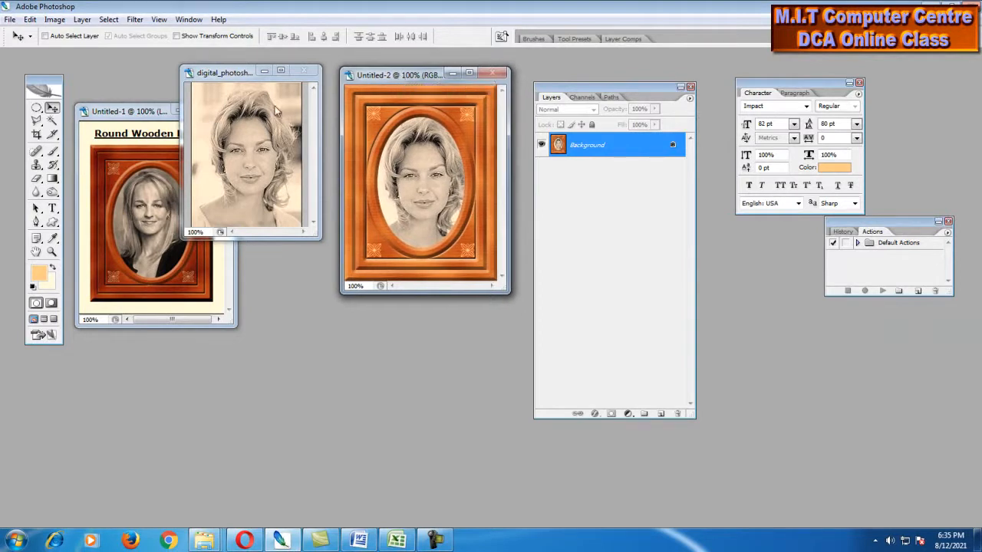
click(303, 70)
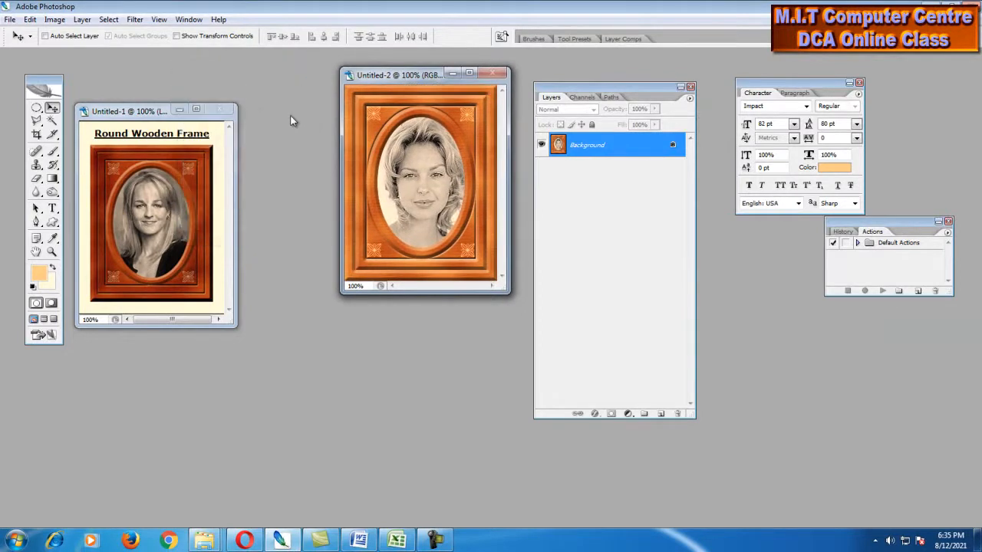
drag(406, 77, 353, 115)
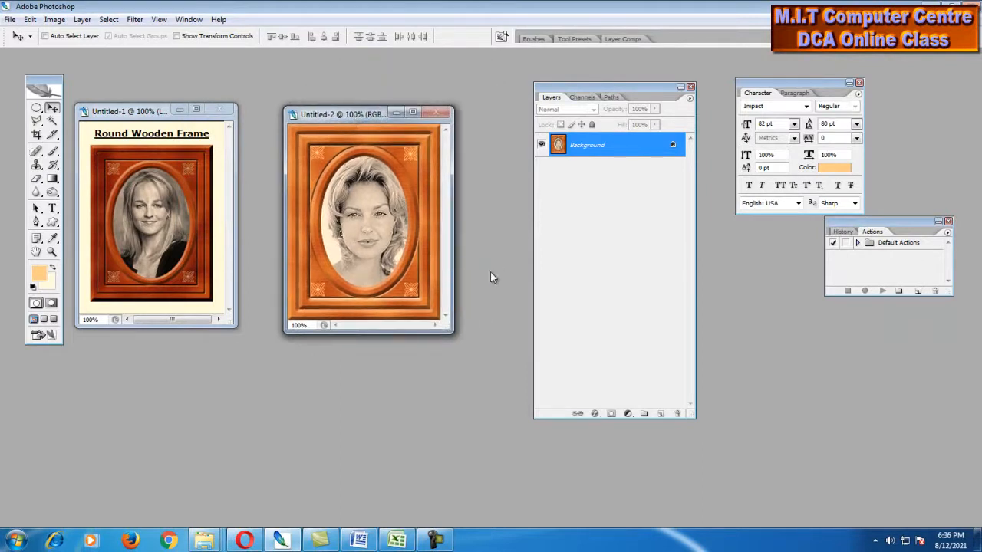